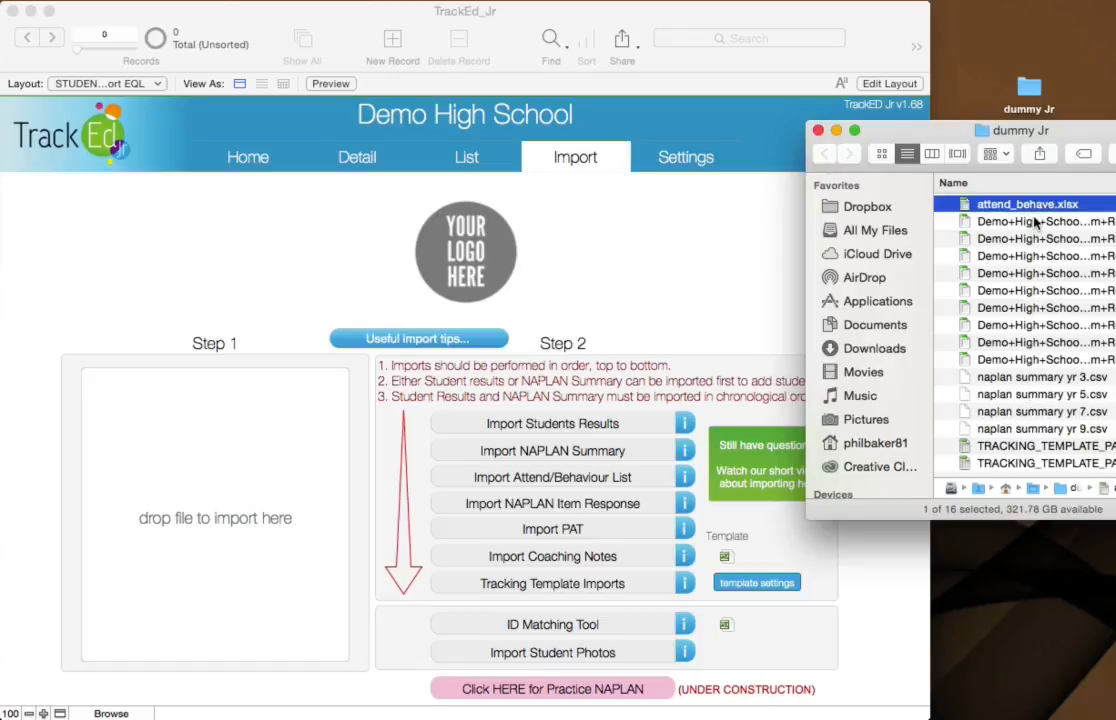
# Step: Look over the source files in the dummy Jr folder and read the help instructions for importing student results
pyautogui.click(968, 221)
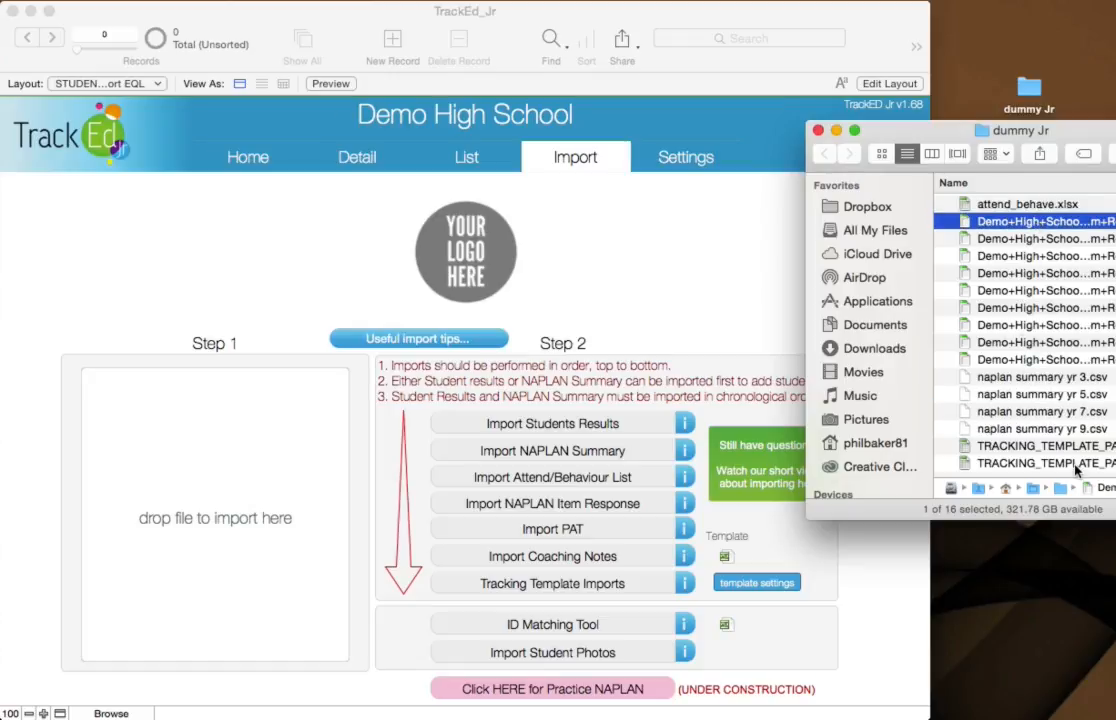
pyautogui.click(998, 463)
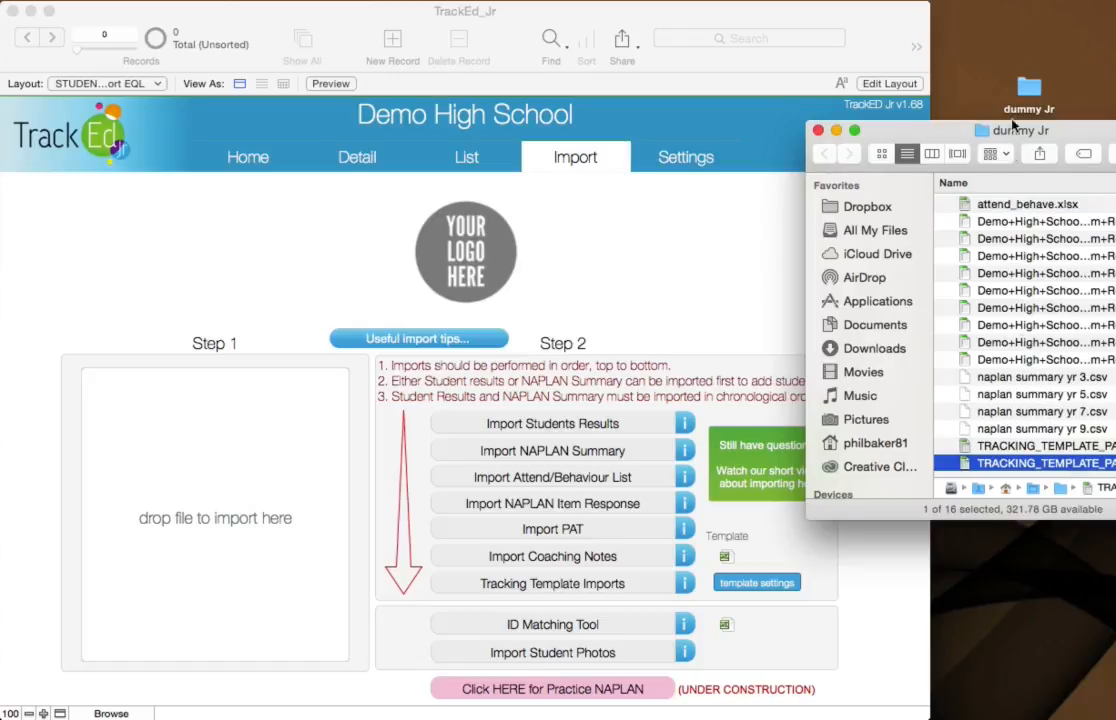
pyautogui.click(709, 311)
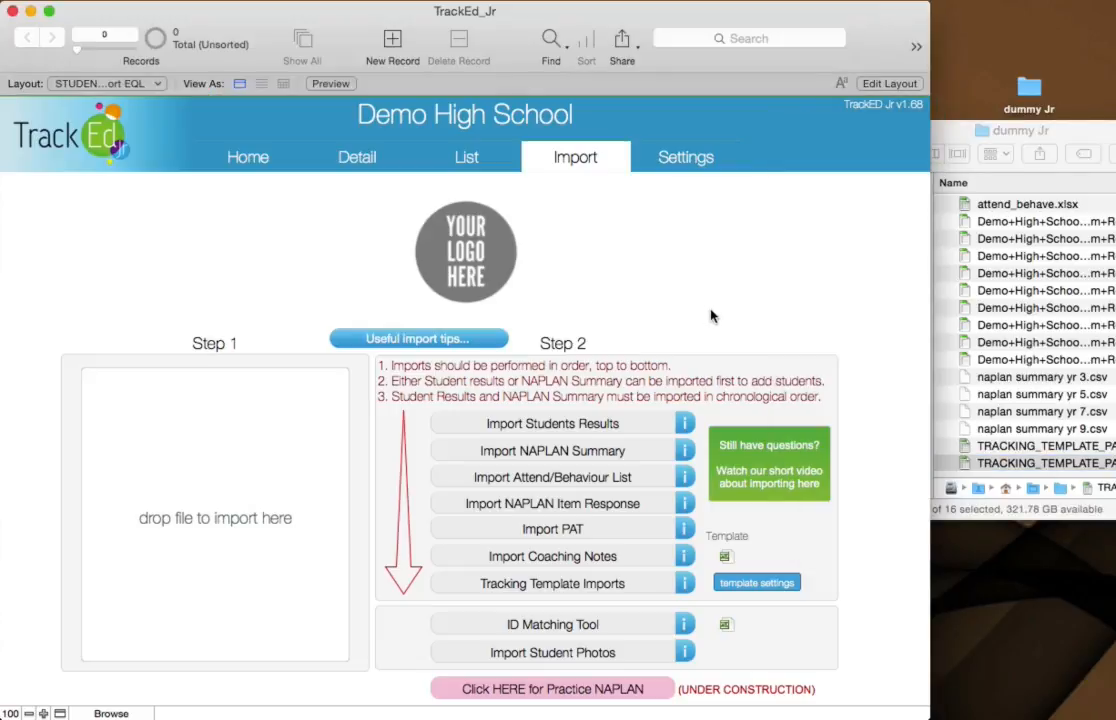
pyautogui.click(685, 428)
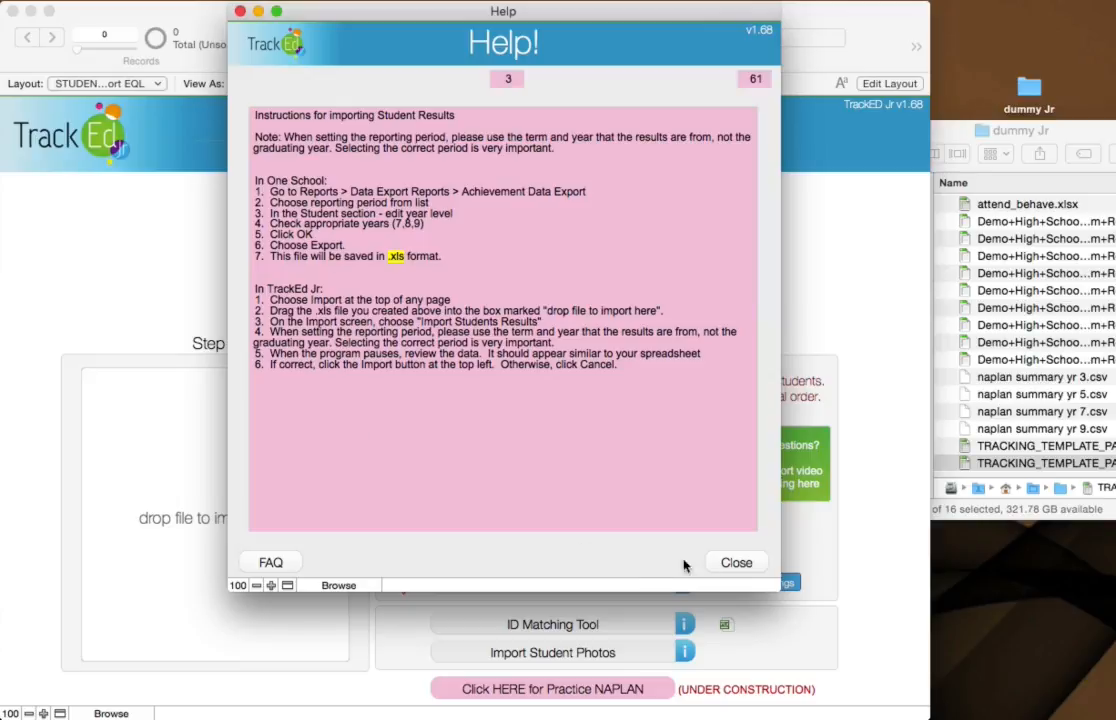
pyautogui.click(724, 563)
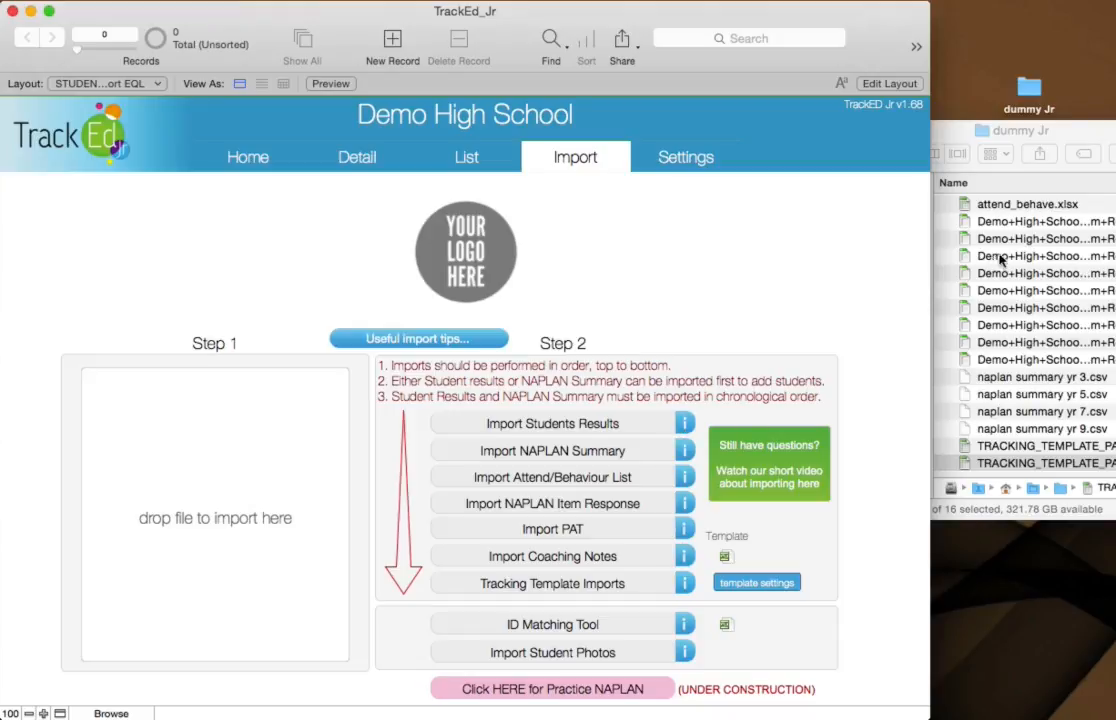
# Step: Load Demo+High+School_Term+1+Interim+Report+2014.xls from the dummy Jr folder as the file to import
pyautogui.rightClick(224, 457)
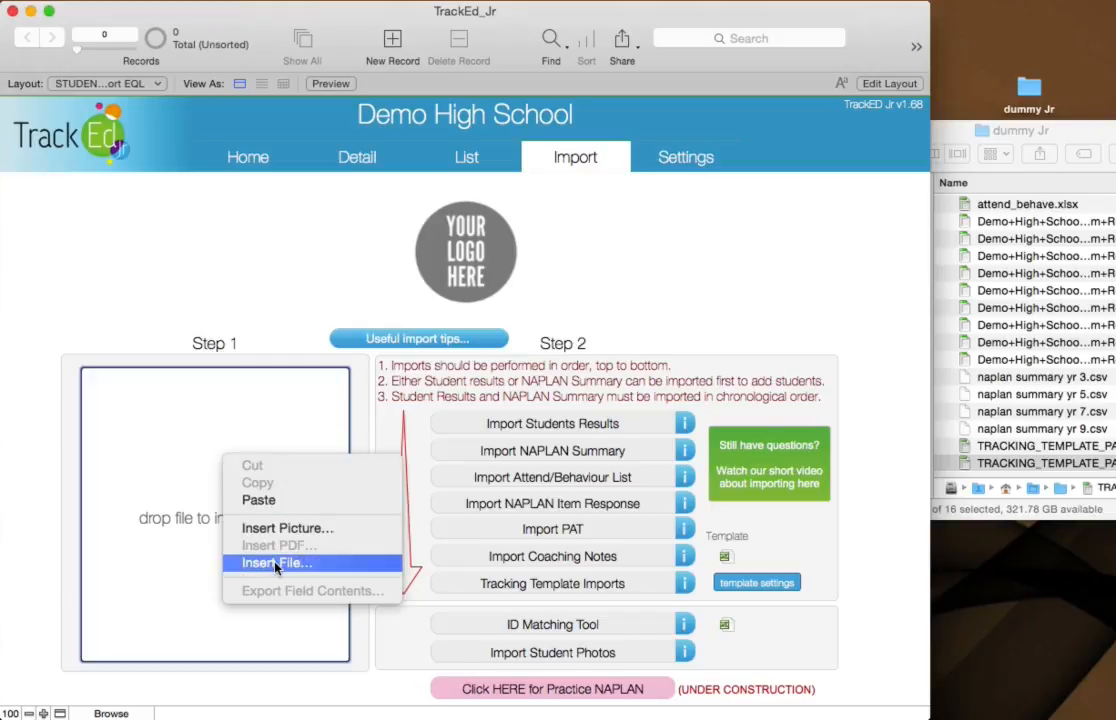
pyautogui.click(204, 514)
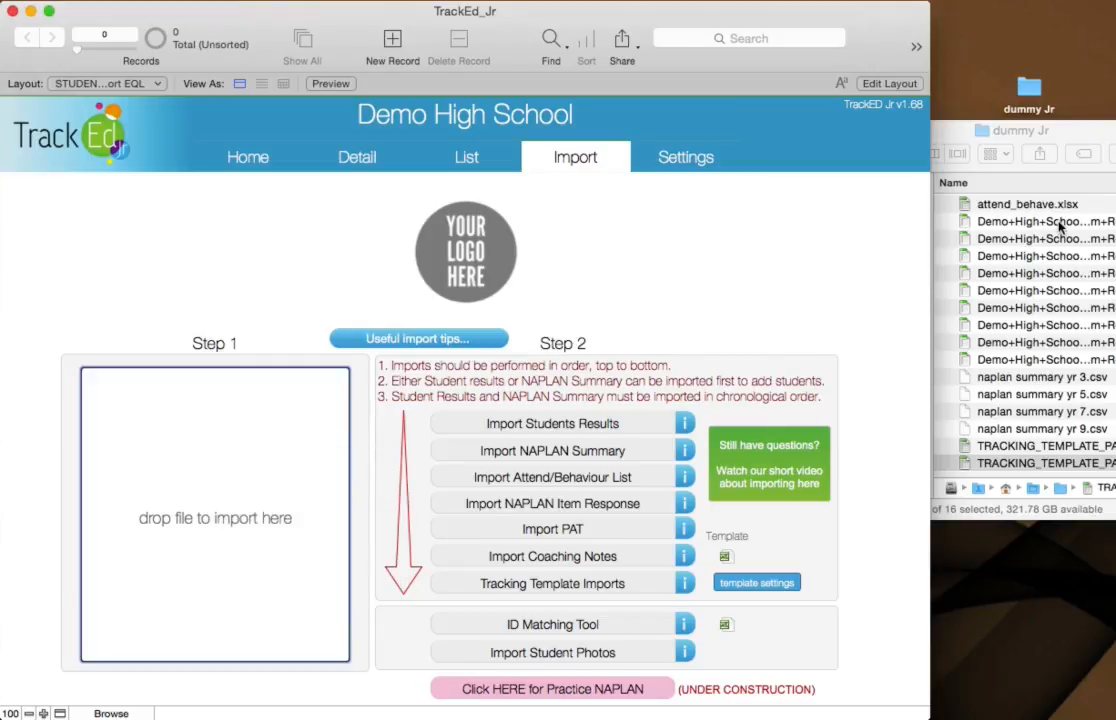
pyautogui.click(1060, 224)
pyautogui.moveTo(1046, 221); pyautogui.dragTo(182, 567)
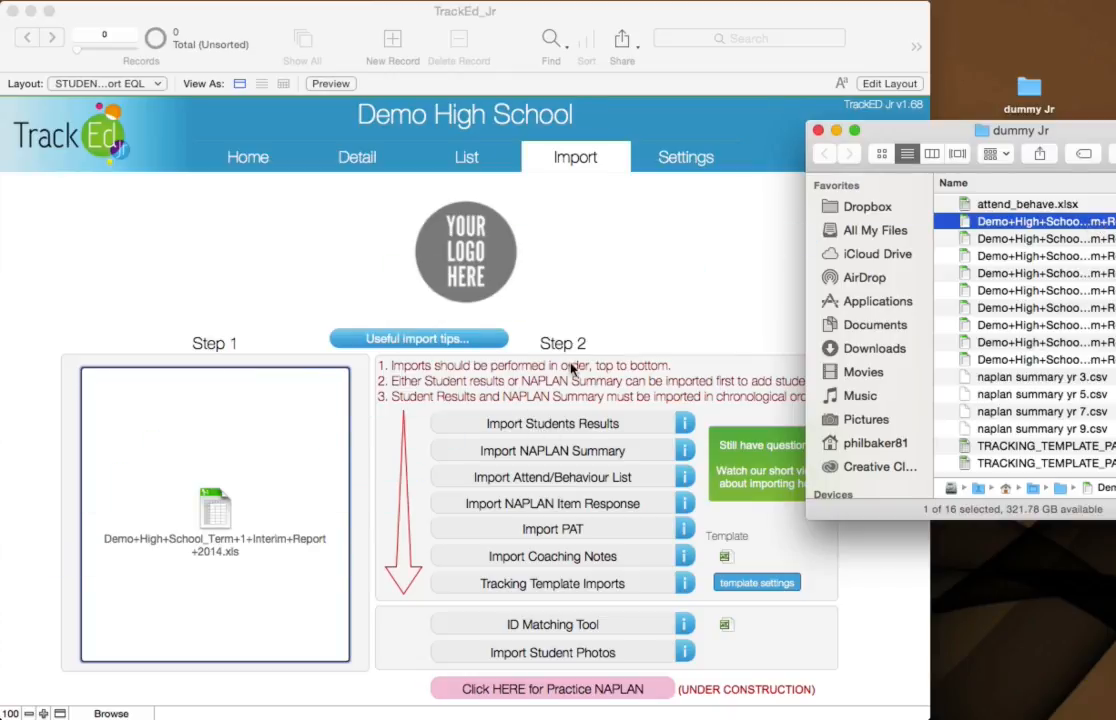
# Step: Start the student results import for the loaded file and confirm proceeding through the backup
pyautogui.click(557, 425)
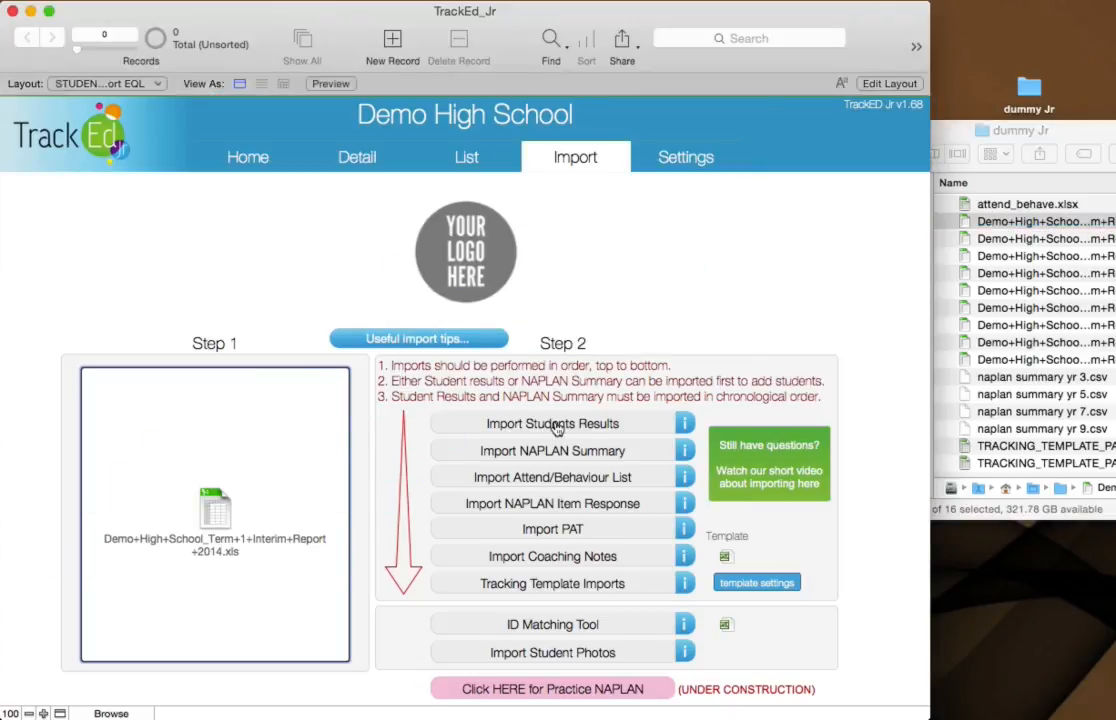
pyautogui.click(557, 425)
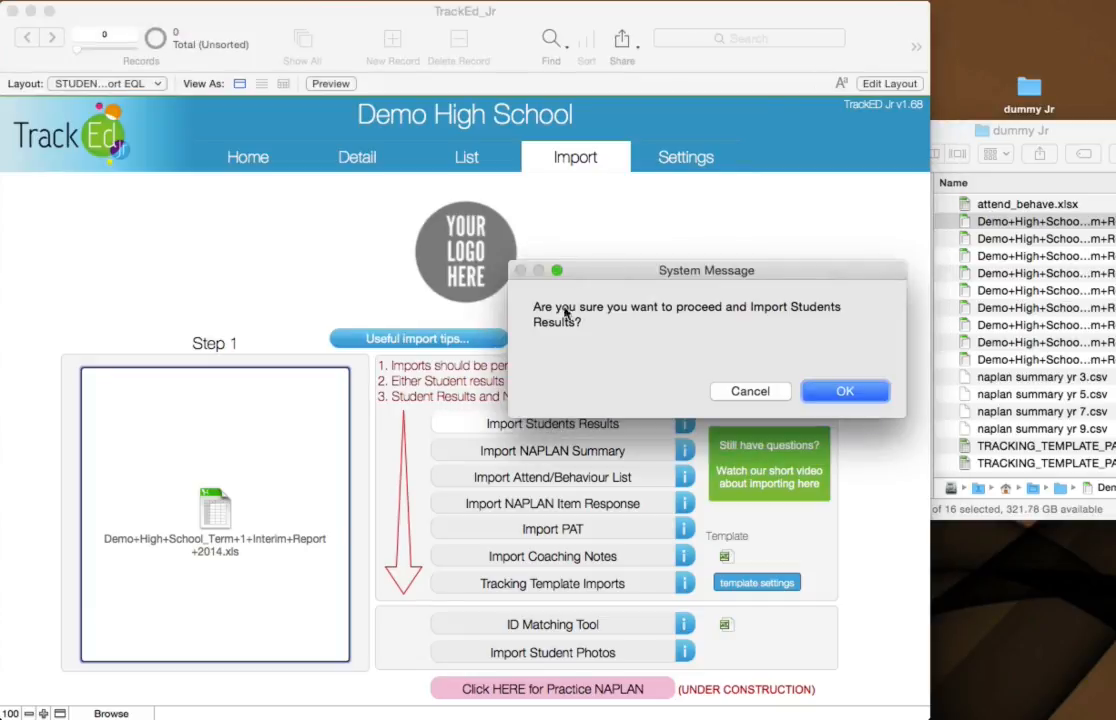
pyautogui.click(860, 391)
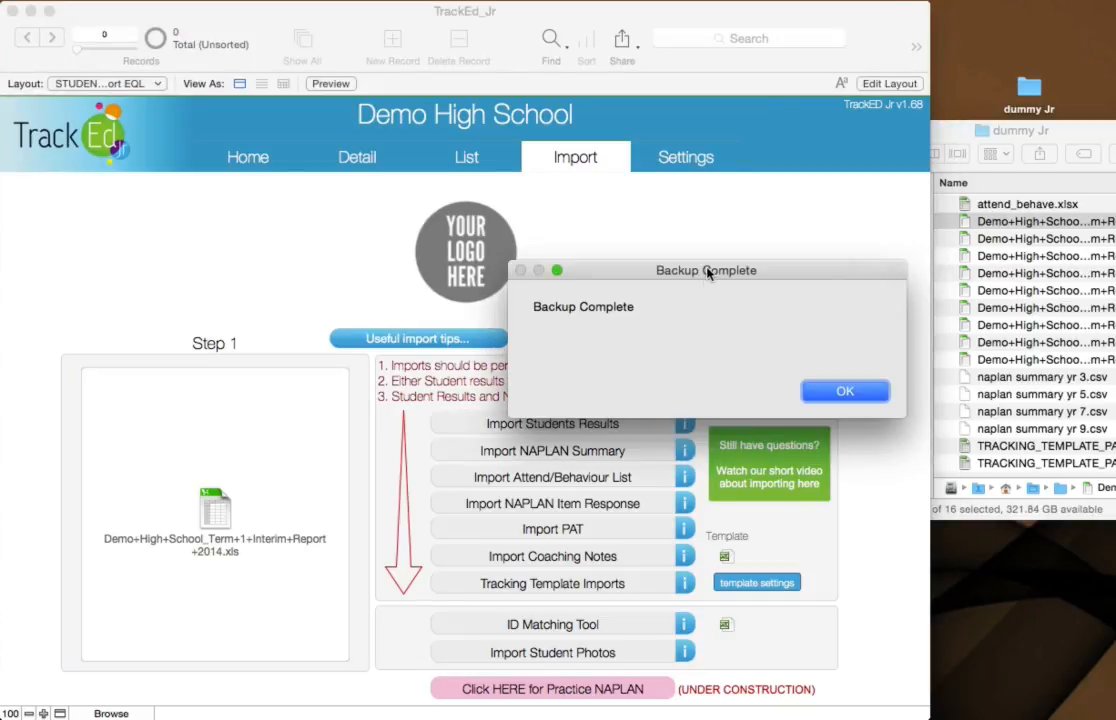
pyautogui.click(843, 392)
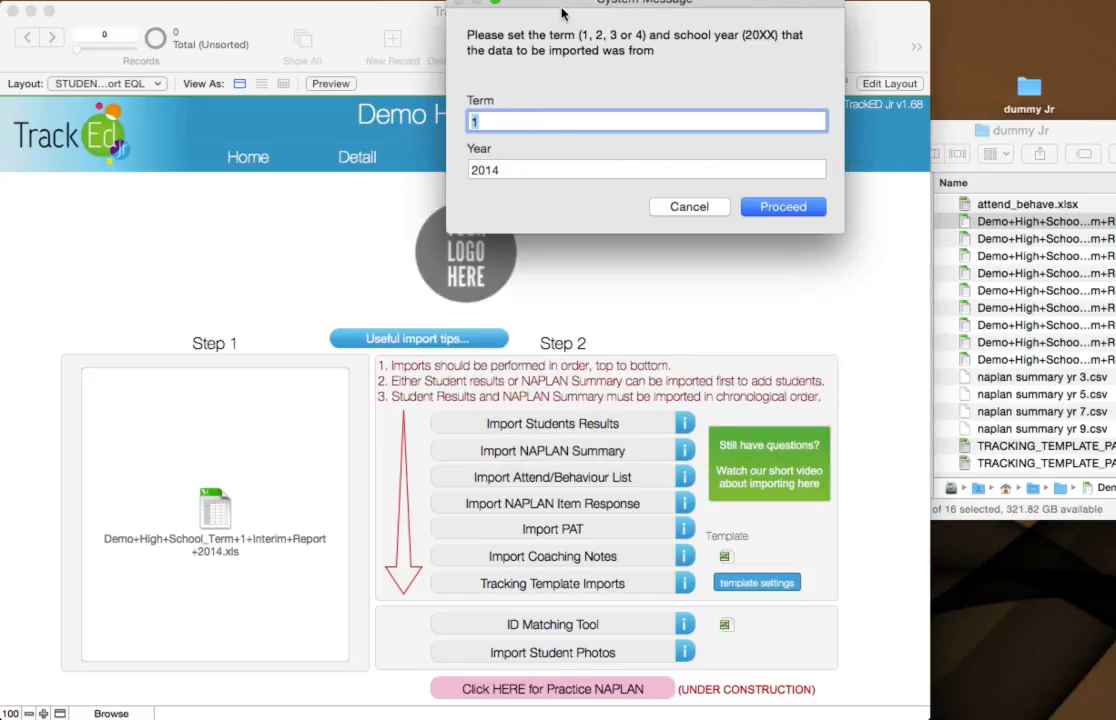
# Step: Keep term 1 and year 2014 as the reporting period for the student results and proceed
pyautogui.click(497, 122)
pyautogui.click(519, 171)
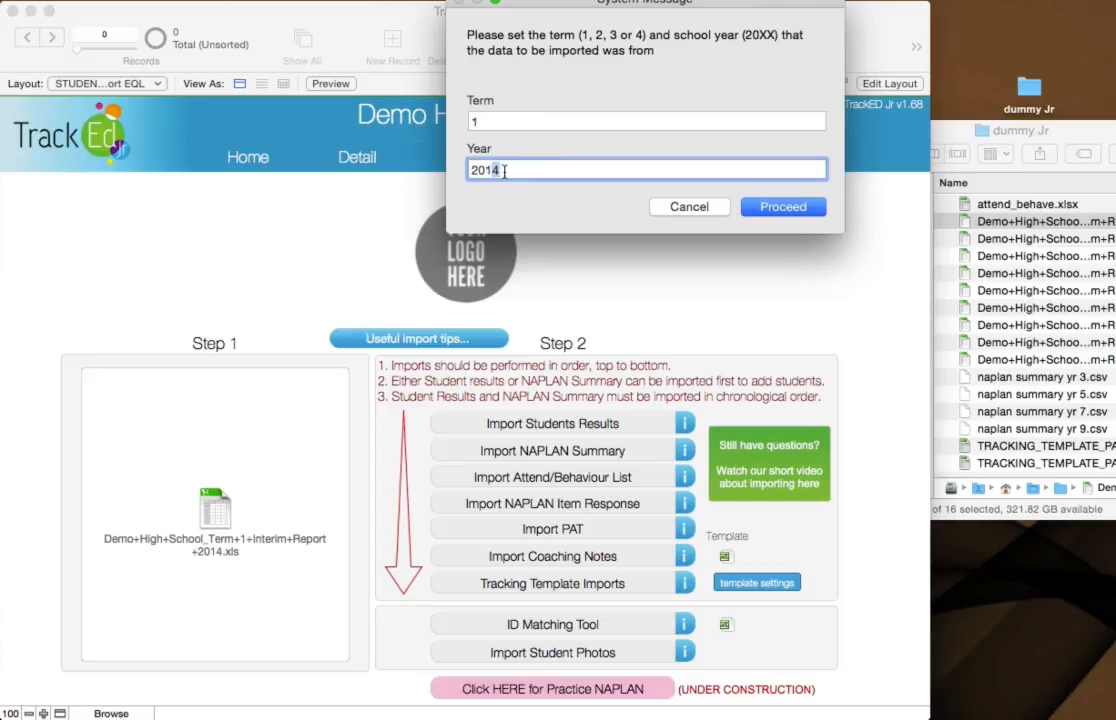
pyautogui.press('Tab')
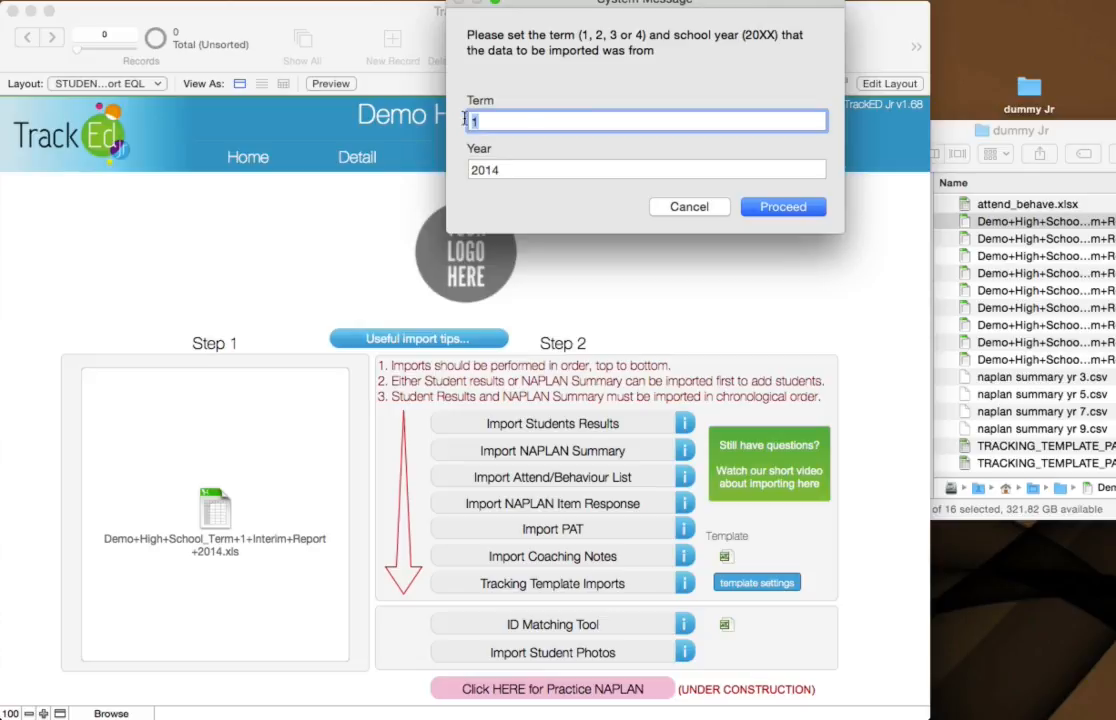
pyautogui.click(522, 120)
pyautogui.click(780, 207)
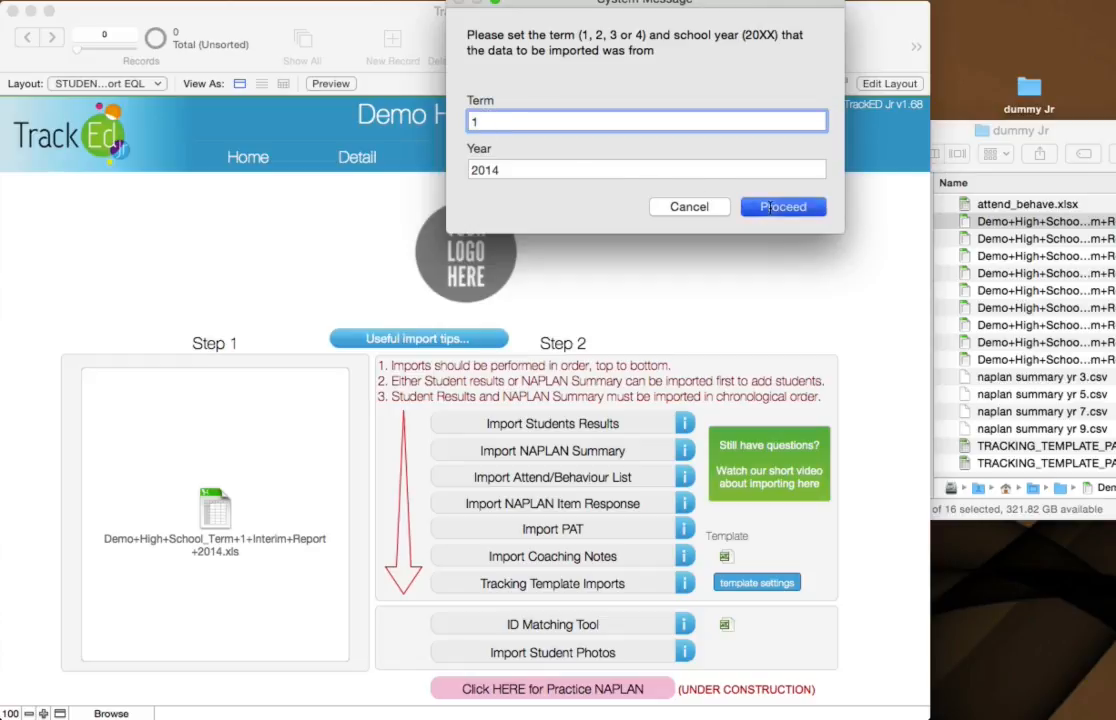
# Step: Accept the data review request and import the listed student results through to completion
pyautogui.click(850, 396)
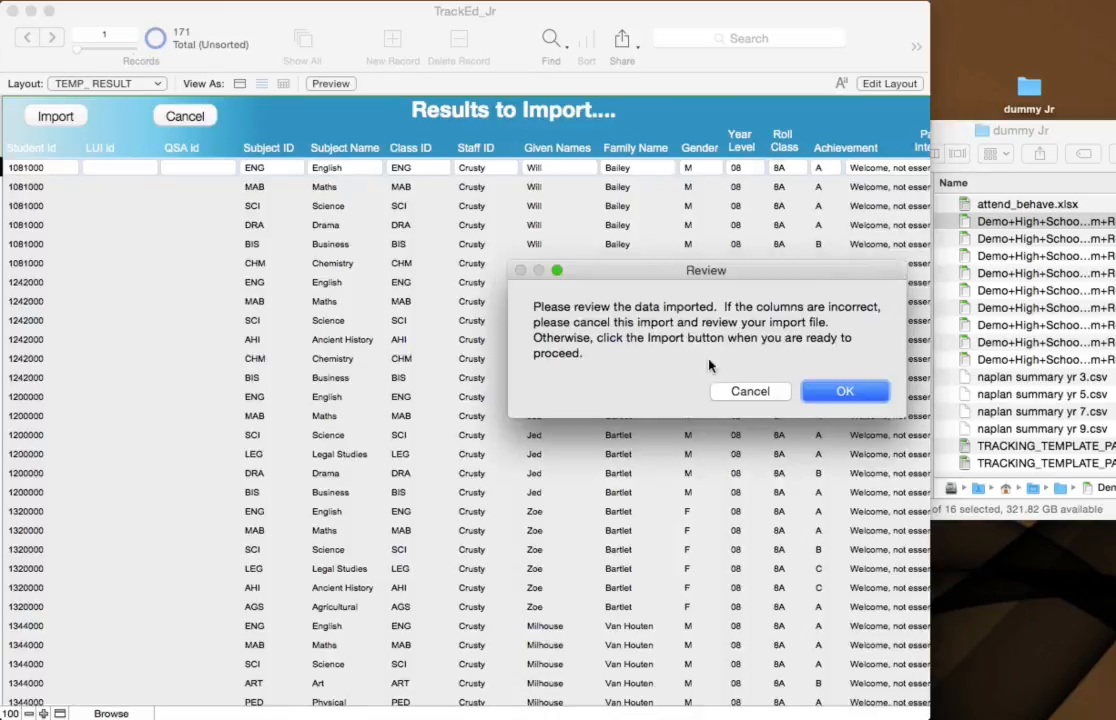
pyautogui.click(850, 390)
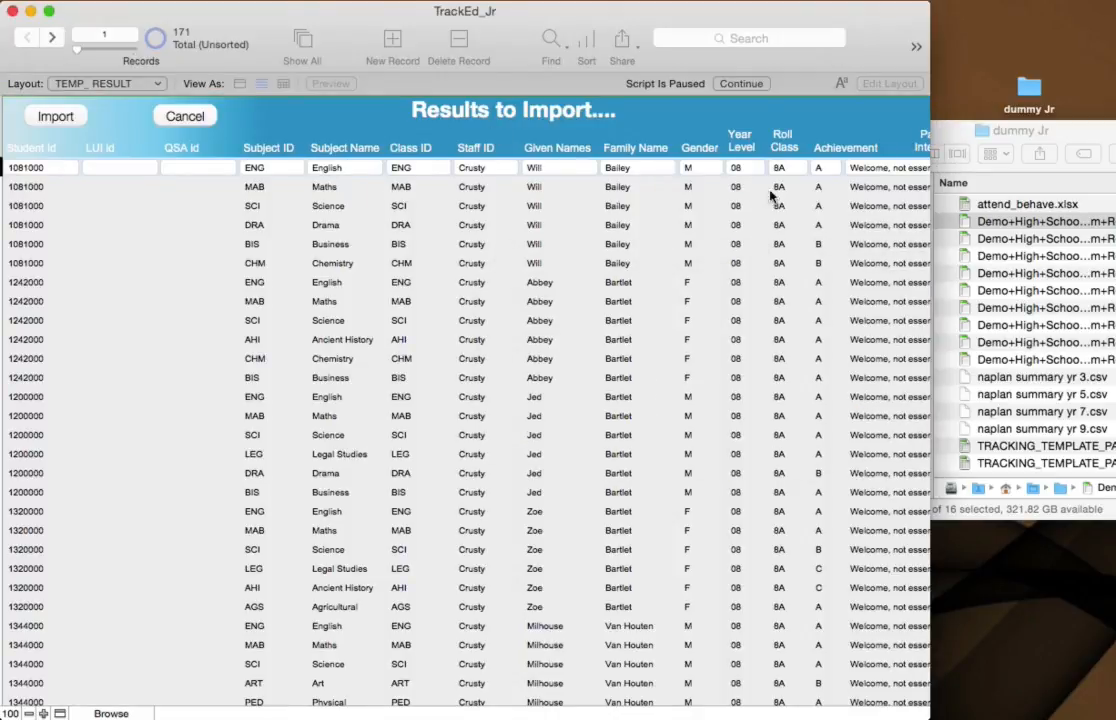
pyautogui.click(66, 120)
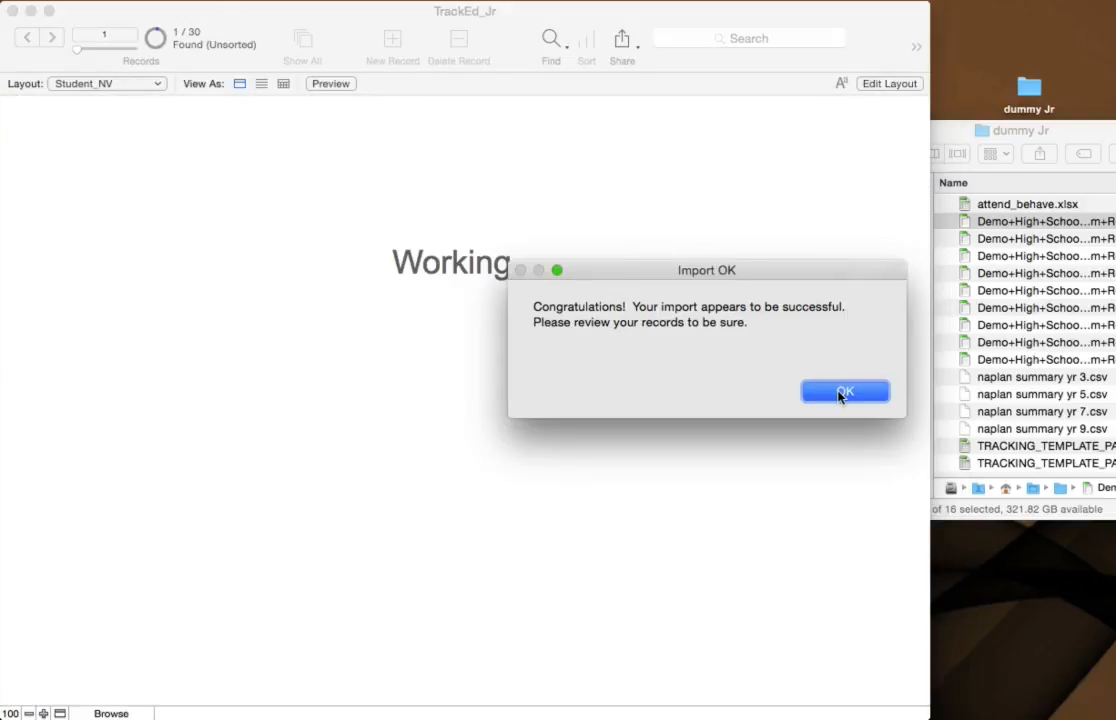
pyautogui.click(840, 393)
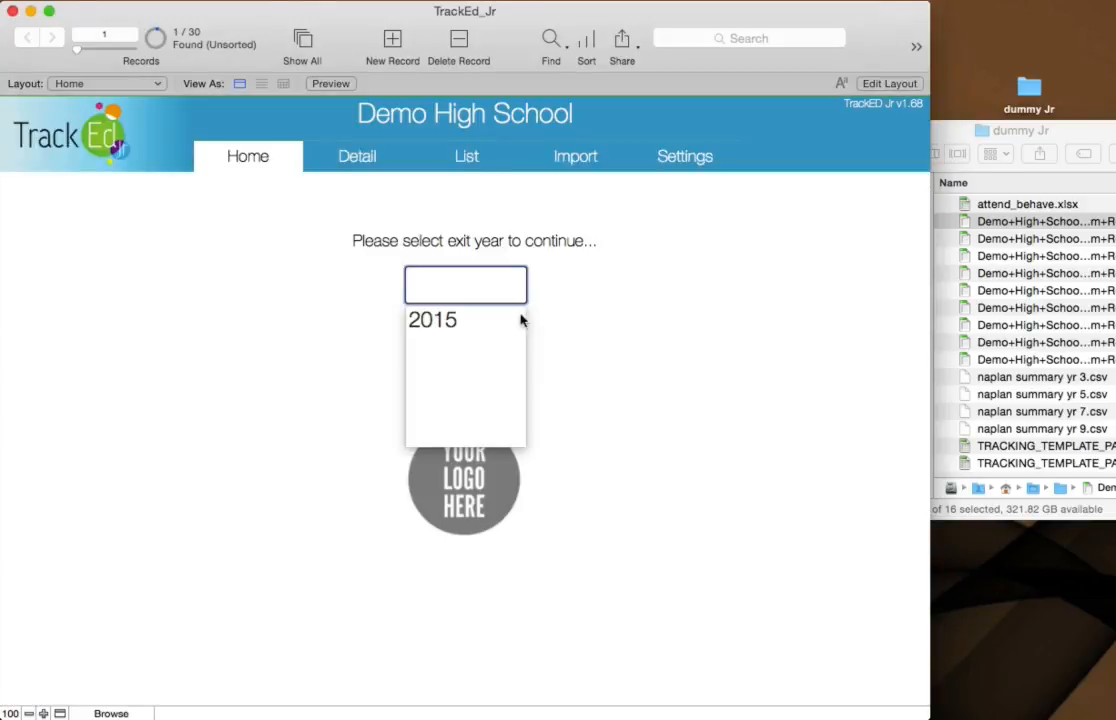
# Step: Show the students with exit year 2015 and check the imported results on the first two student records
pyautogui.click(454, 320)
pyautogui.click(846, 391)
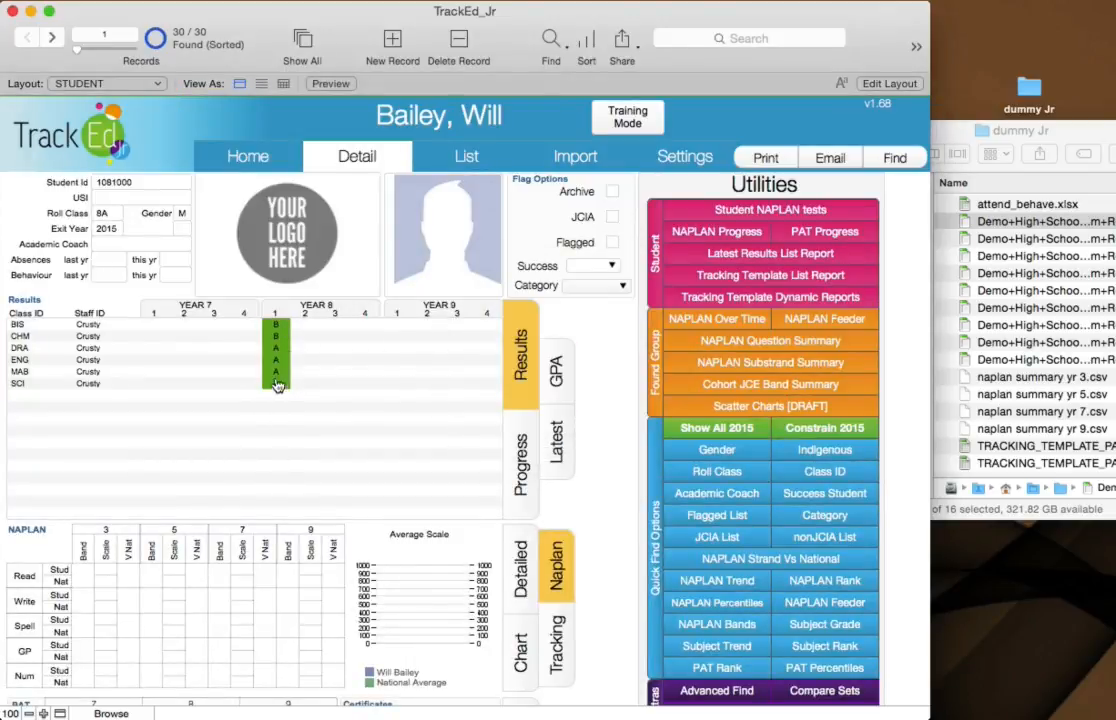
pyautogui.click(51, 37)
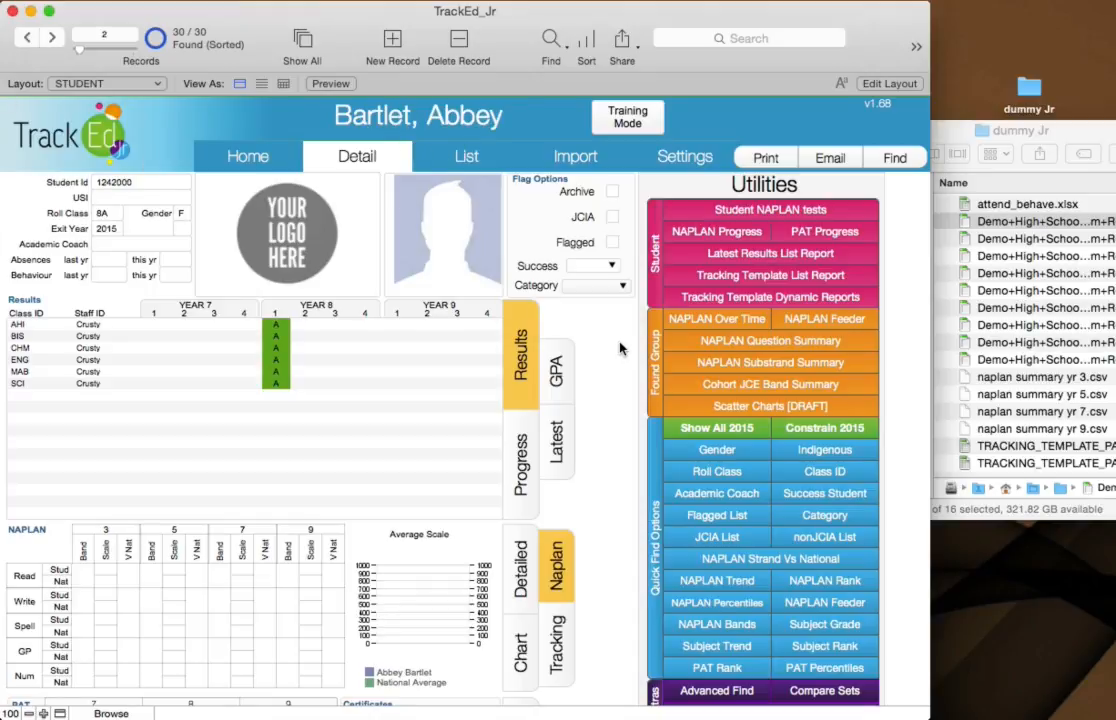
# Step: Return to the import page and reread the help instructions for importing student results
pyautogui.click(562, 156)
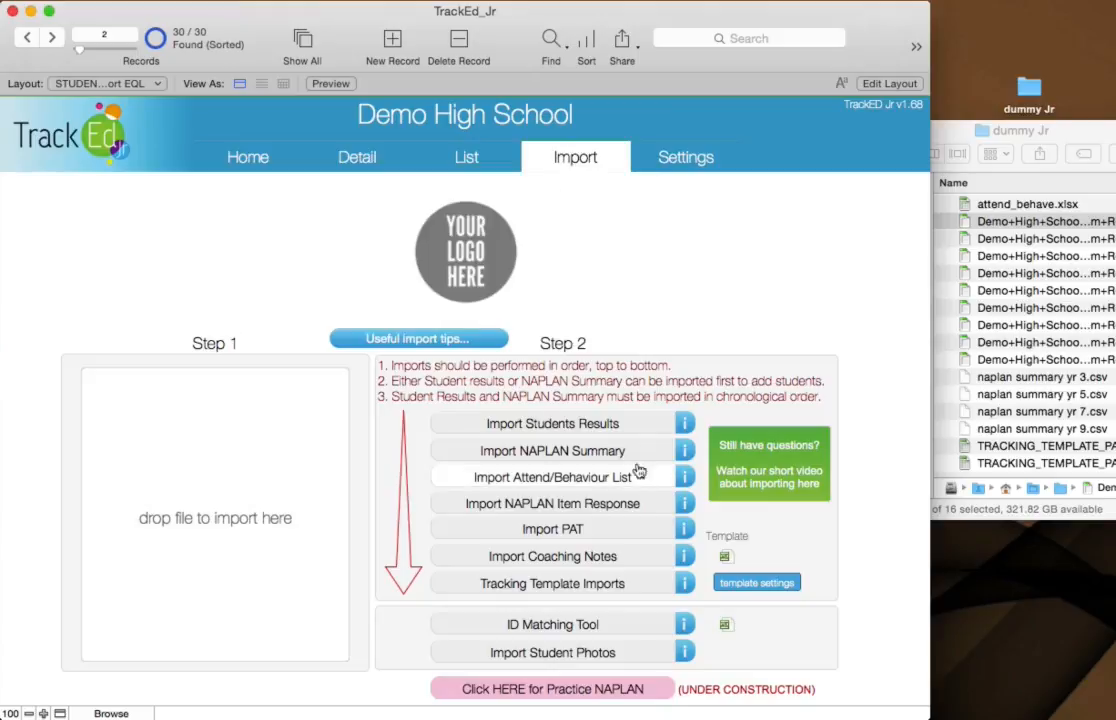
pyautogui.click(684, 424)
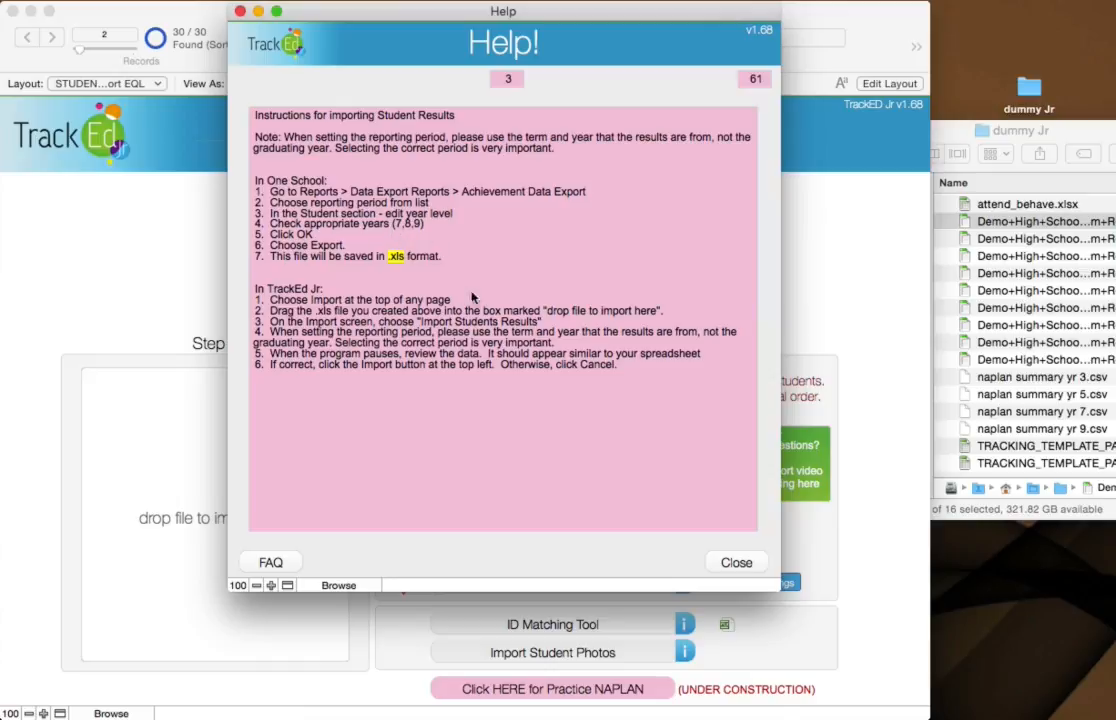
pyautogui.click(733, 562)
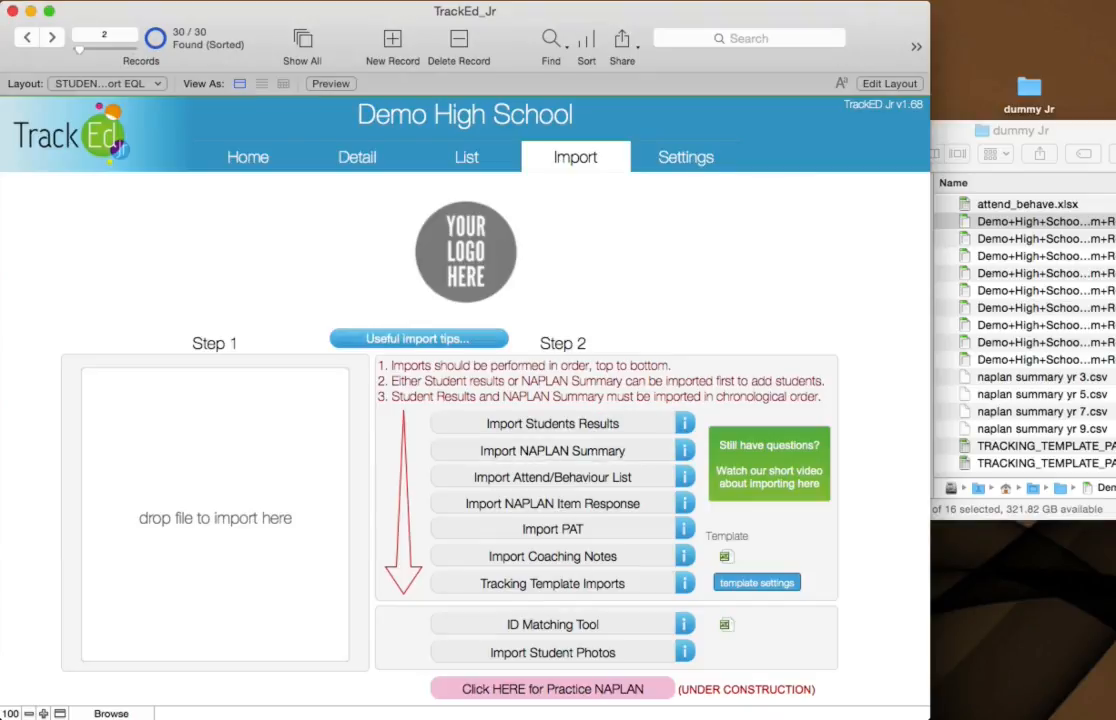
# Step: Load naplan summary yr 3.csv as the import file and start the NAPLAN summary import, confirming through the backup
pyautogui.click(1076, 378)
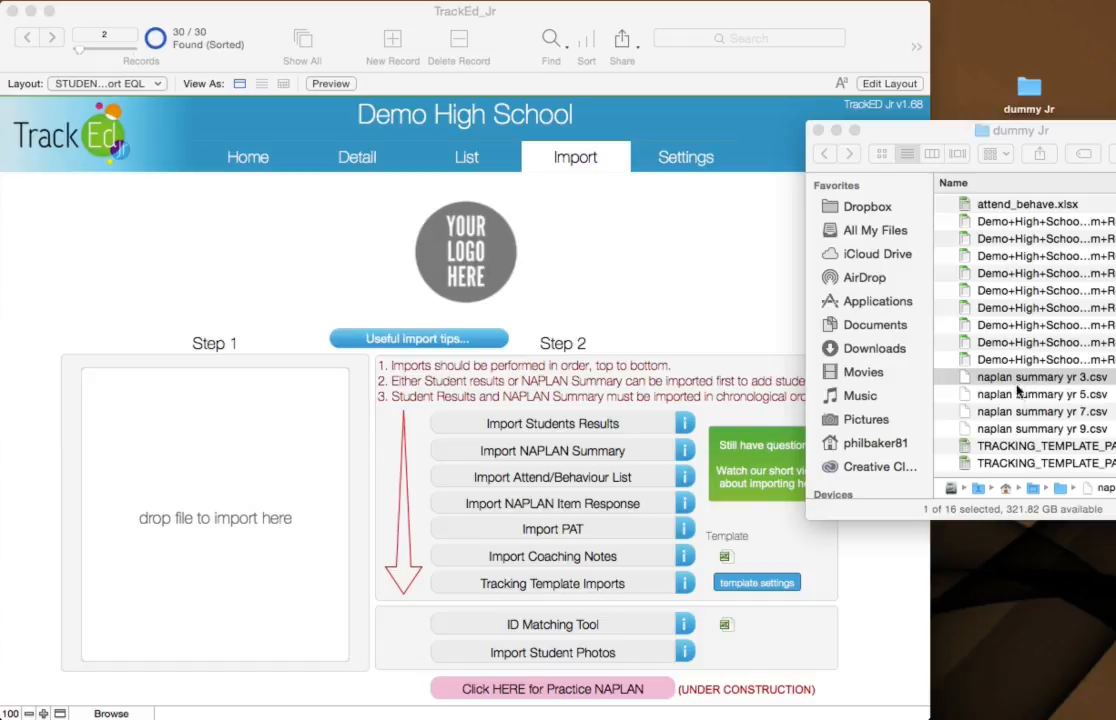
pyautogui.moveTo(1020, 380); pyautogui.dragTo(207, 493)
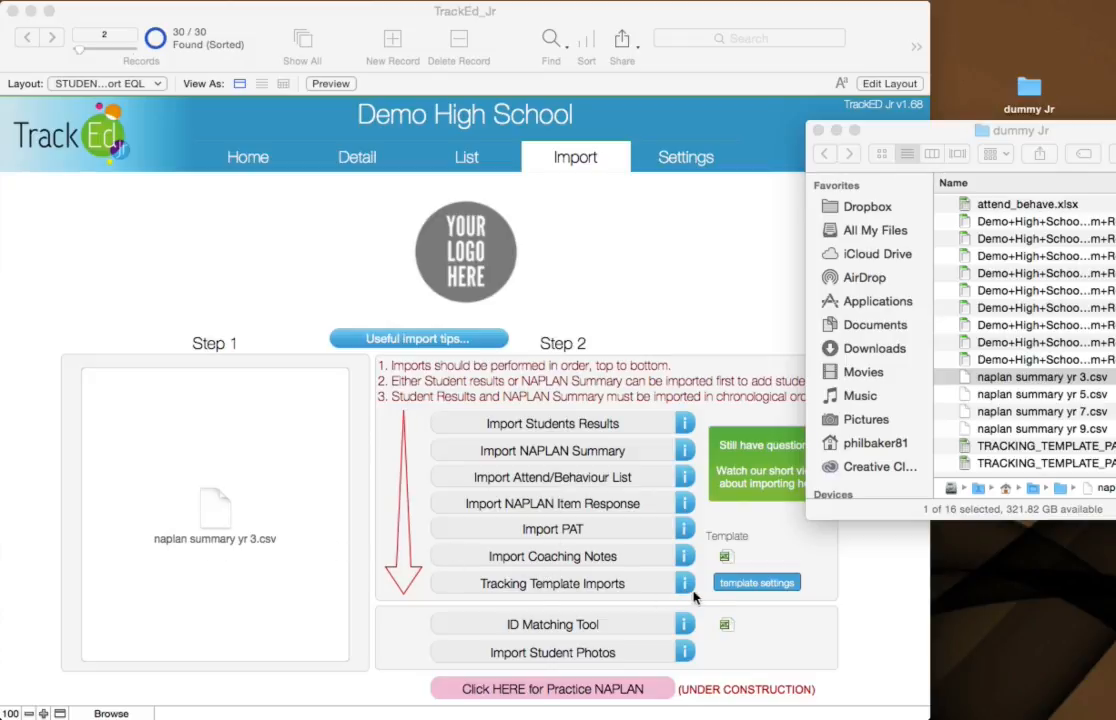
pyautogui.click(577, 456)
pyautogui.click(577, 456)
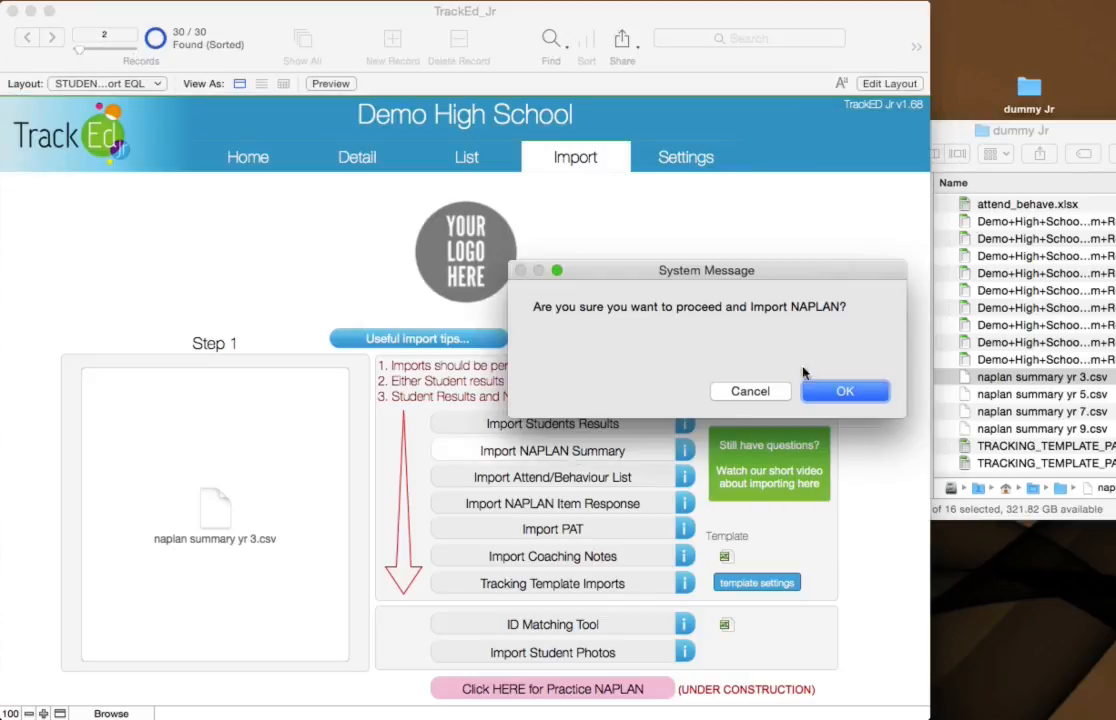
pyautogui.click(845, 391)
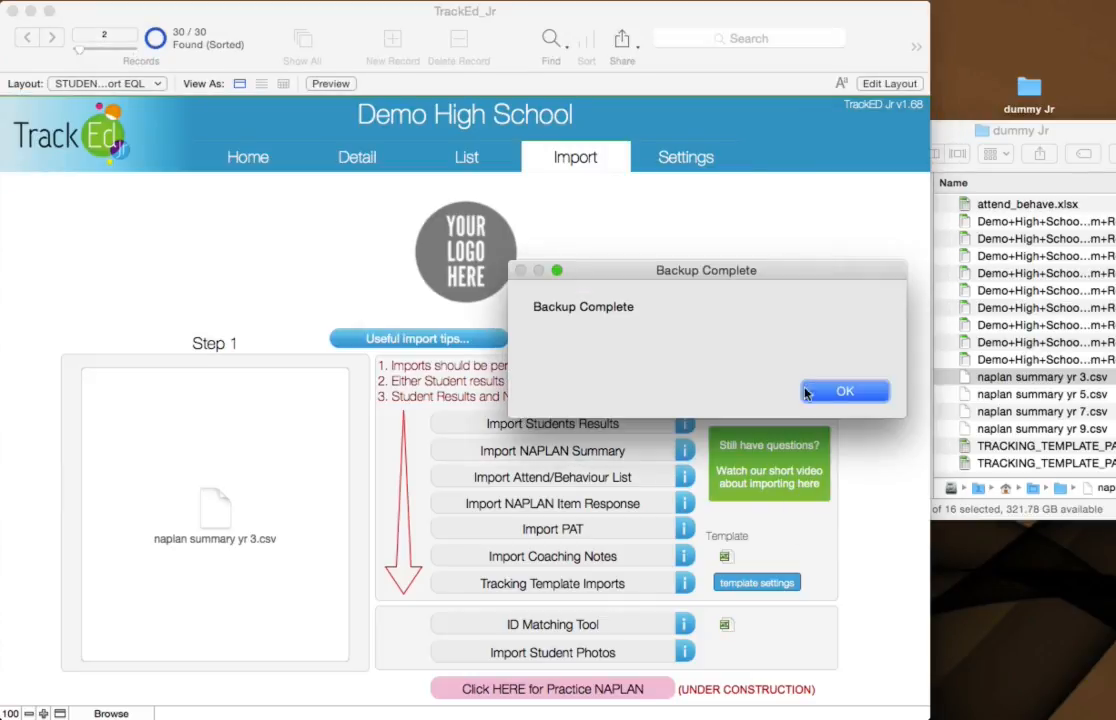
pyautogui.click(812, 392)
pyautogui.click(843, 391)
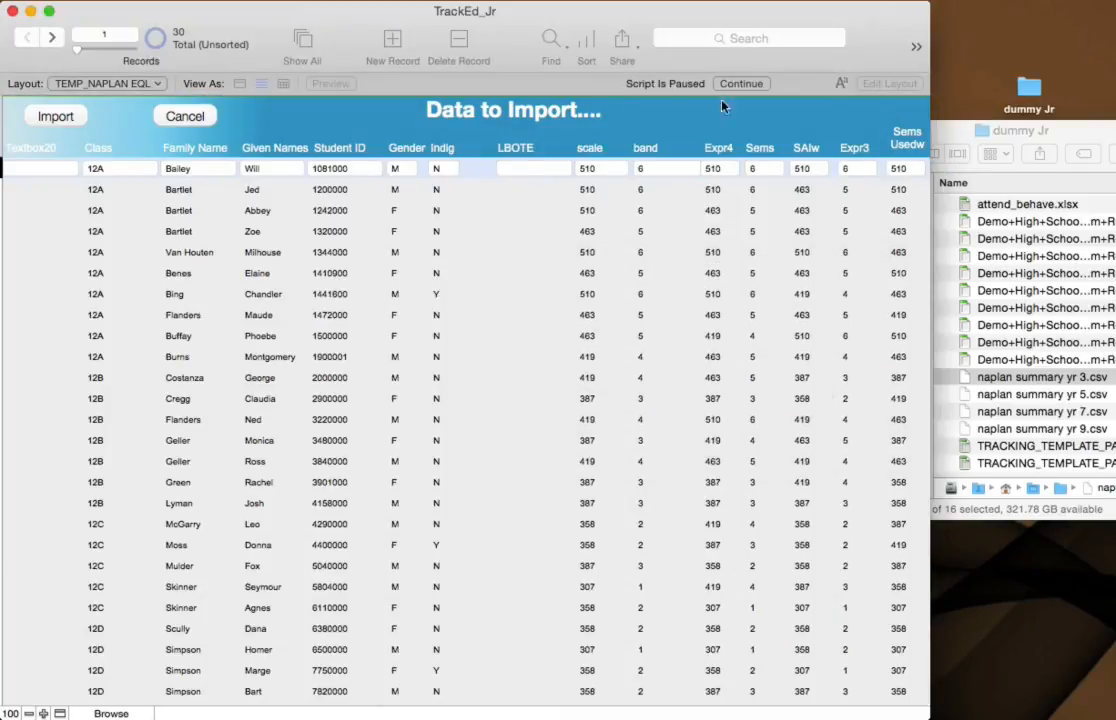
# Step: Import the listed NAPLAN data with 2009 as the year of test and level 3
pyautogui.click(56, 115)
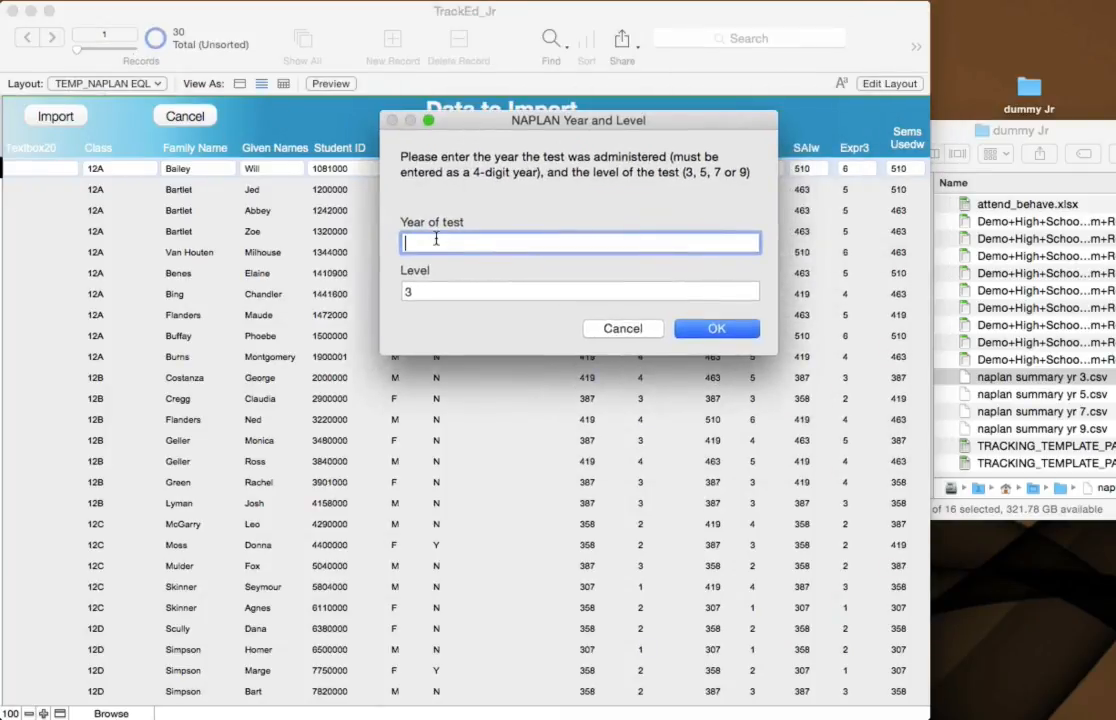
pyautogui.write('2009')
pyautogui.click(426, 289)
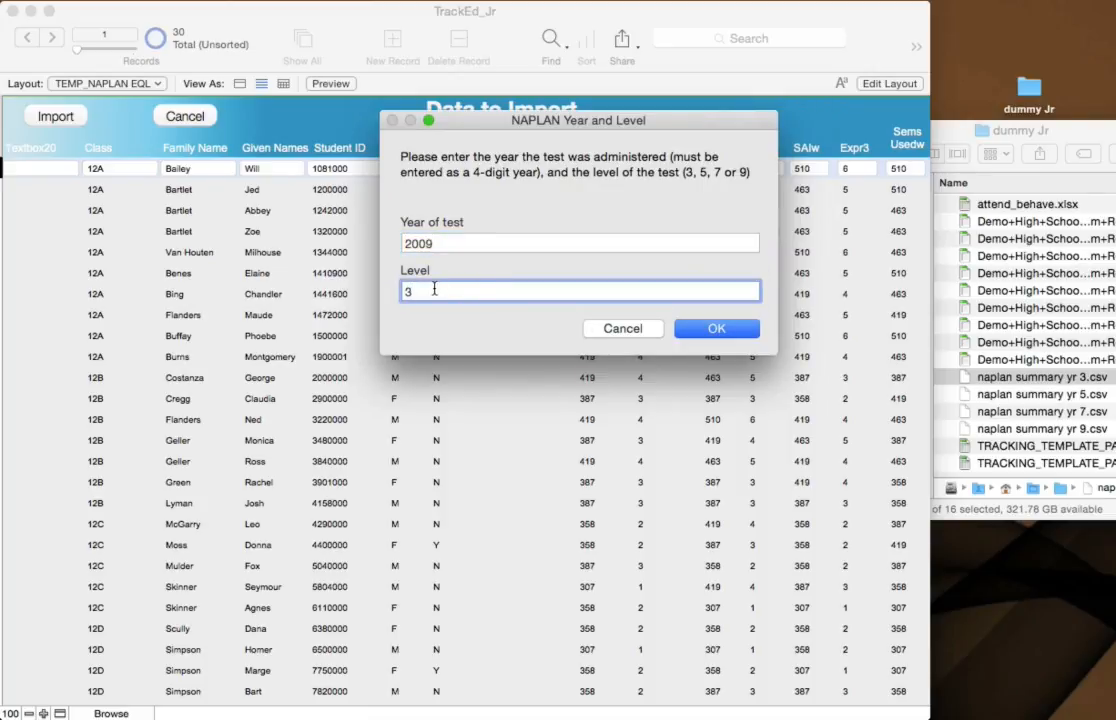
pyautogui.click(738, 328)
pyautogui.click(803, 388)
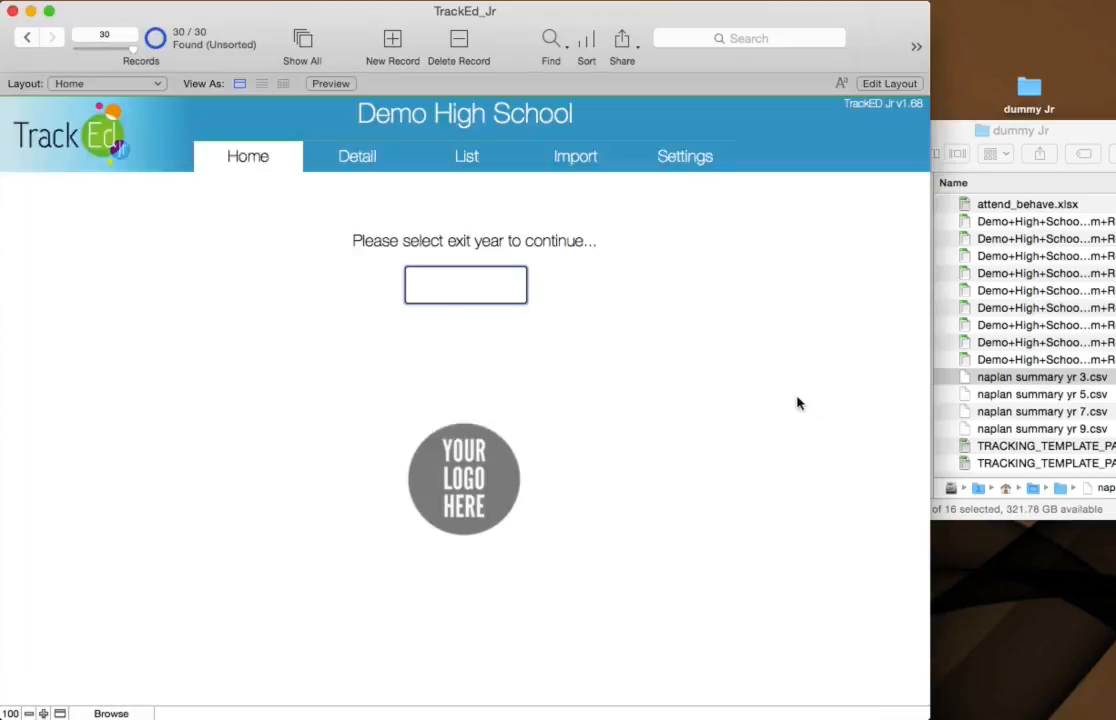
# Step: Show the exit year 2015 students and check the Year 3 NAPLAN results and exit year on the first record
pyautogui.click(440, 322)
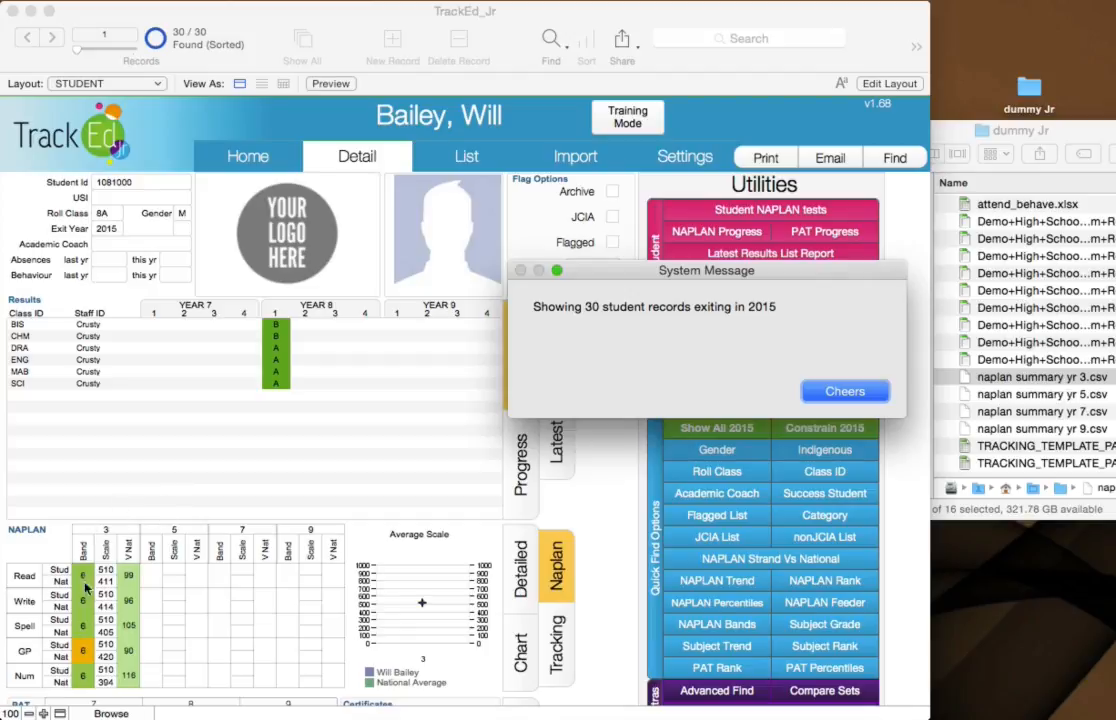
pyautogui.click(843, 390)
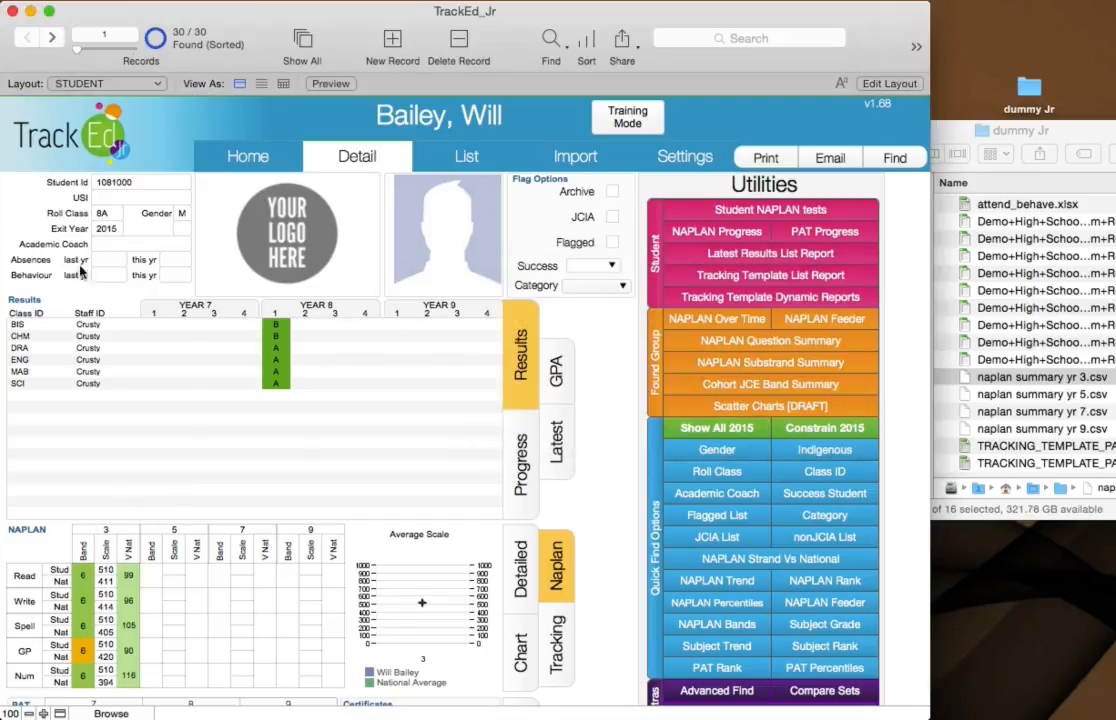
pyautogui.click(115, 229)
pyautogui.click(137, 234)
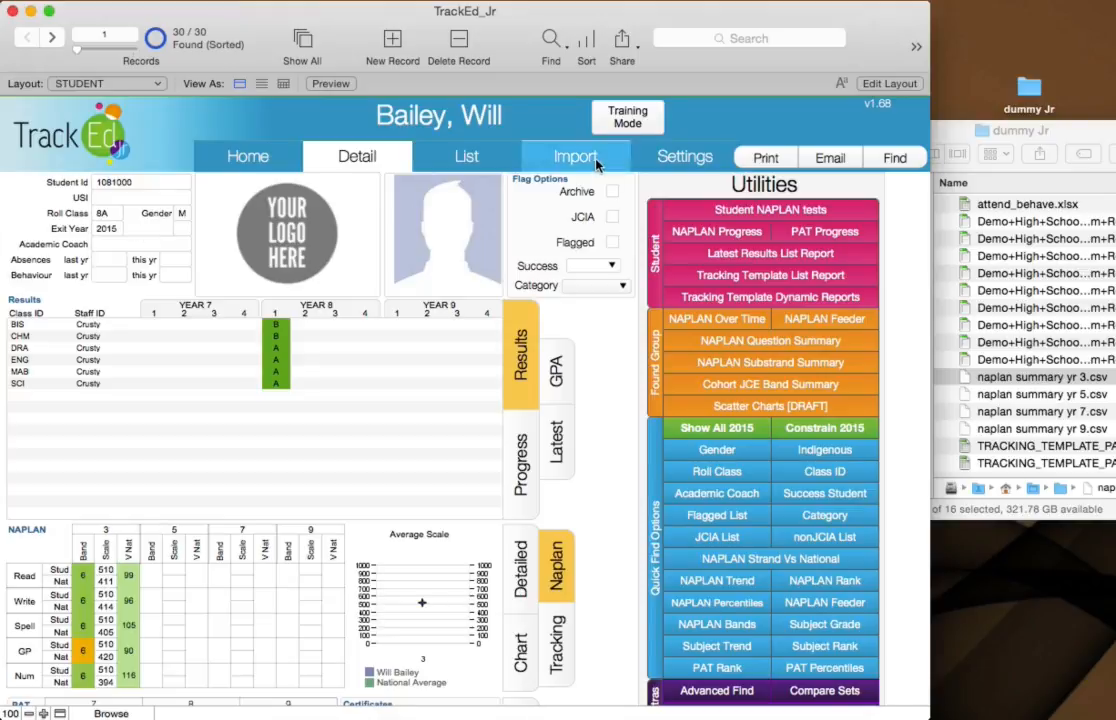
# Step: Load naplan summary yr 5.csv as the import file and start the NAPLAN summary import, confirming through the backup
pyautogui.click(519, 141)
pyautogui.click(1042, 379)
pyautogui.moveTo(1050, 398); pyautogui.dragTo(165, 470)
pyautogui.click(551, 452)
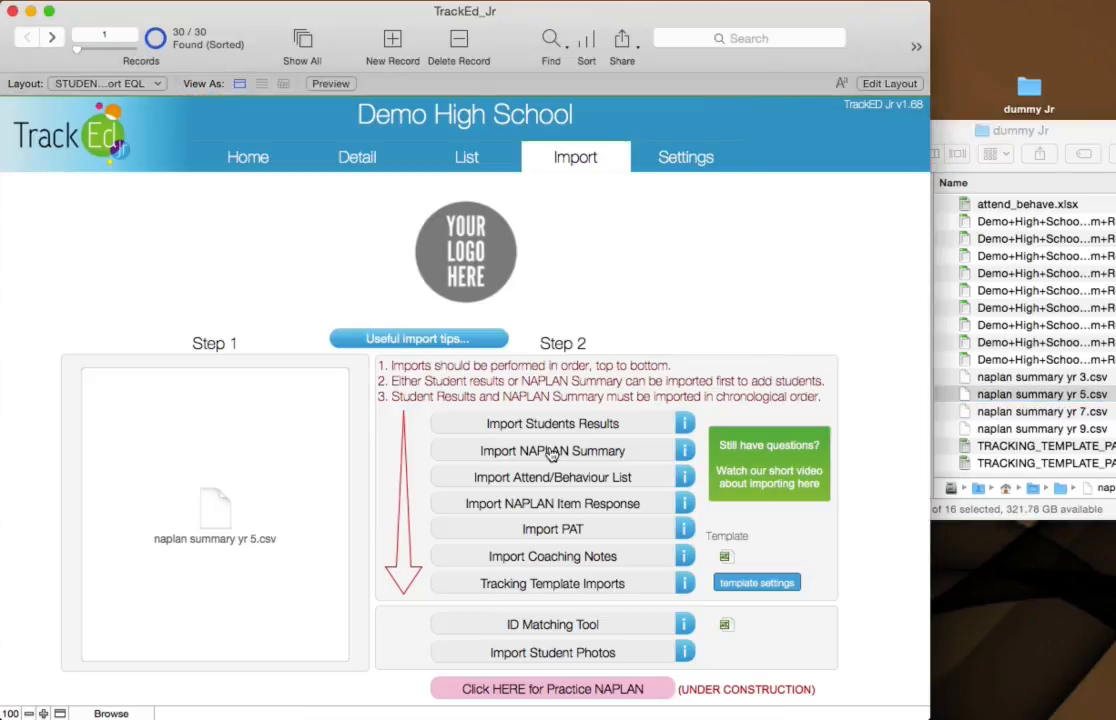
pyautogui.click(549, 450)
pyautogui.click(745, 393)
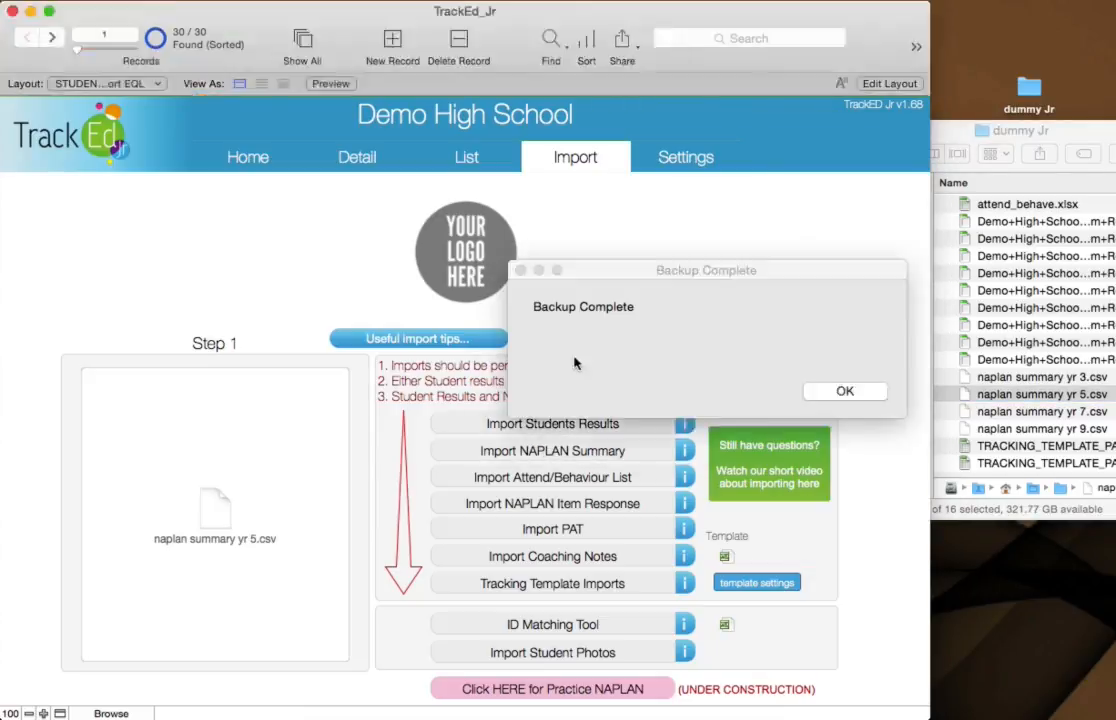
pyautogui.click(843, 389)
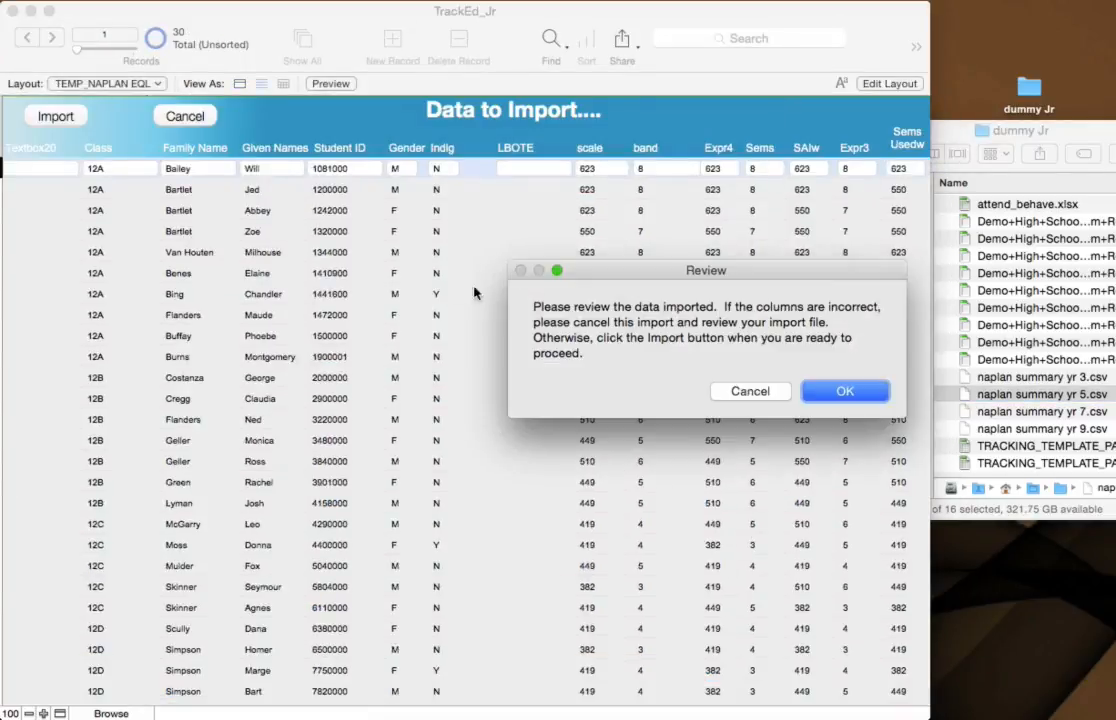
# Step: Accept the review notice and import the listed NAPLAN data with 2011 as the year of test and level 5
pyautogui.click(866, 397)
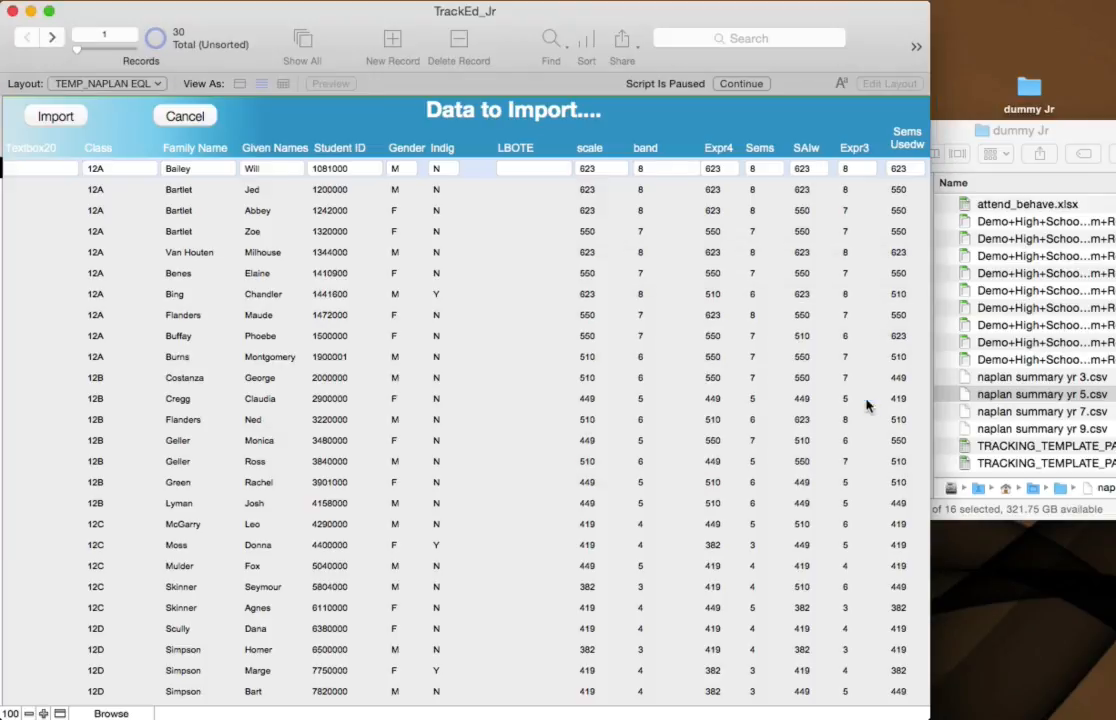
pyautogui.click(55, 116)
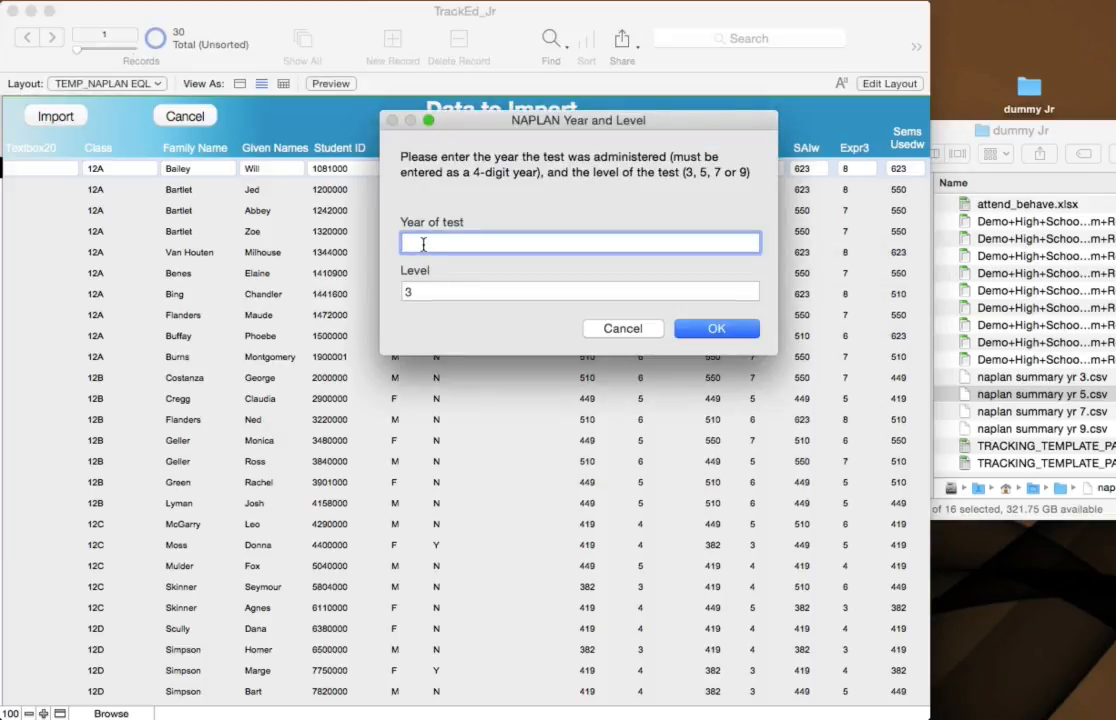
pyautogui.moveTo(430, 292); pyautogui.dragTo(374, 291)
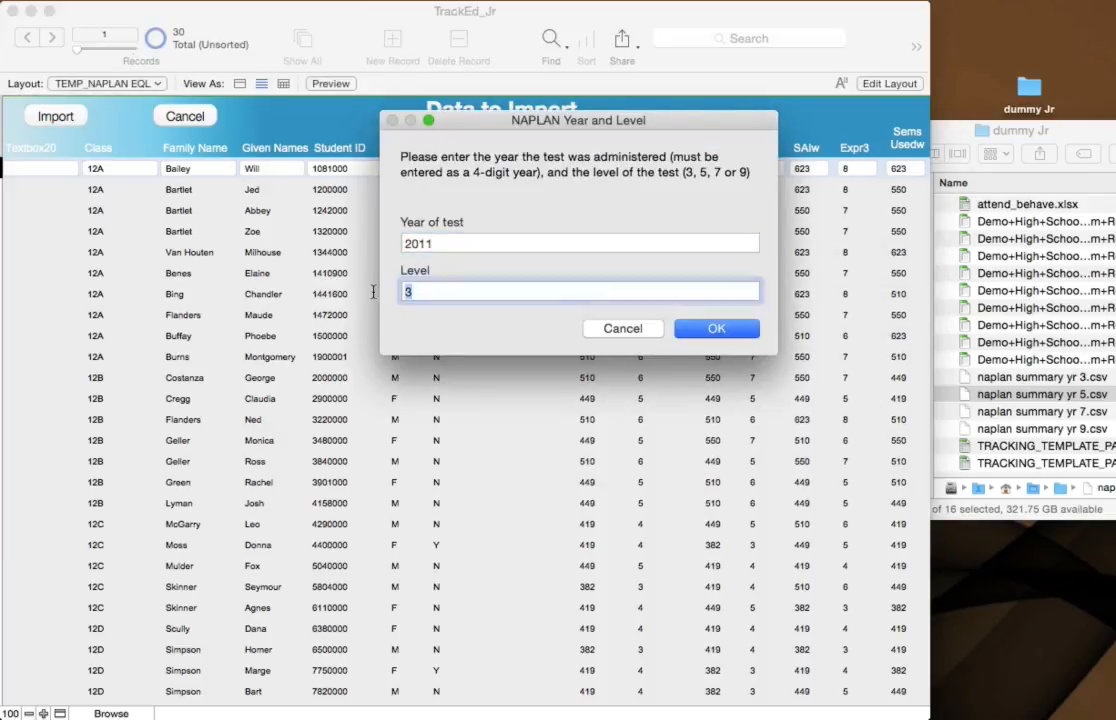
pyautogui.write('5')
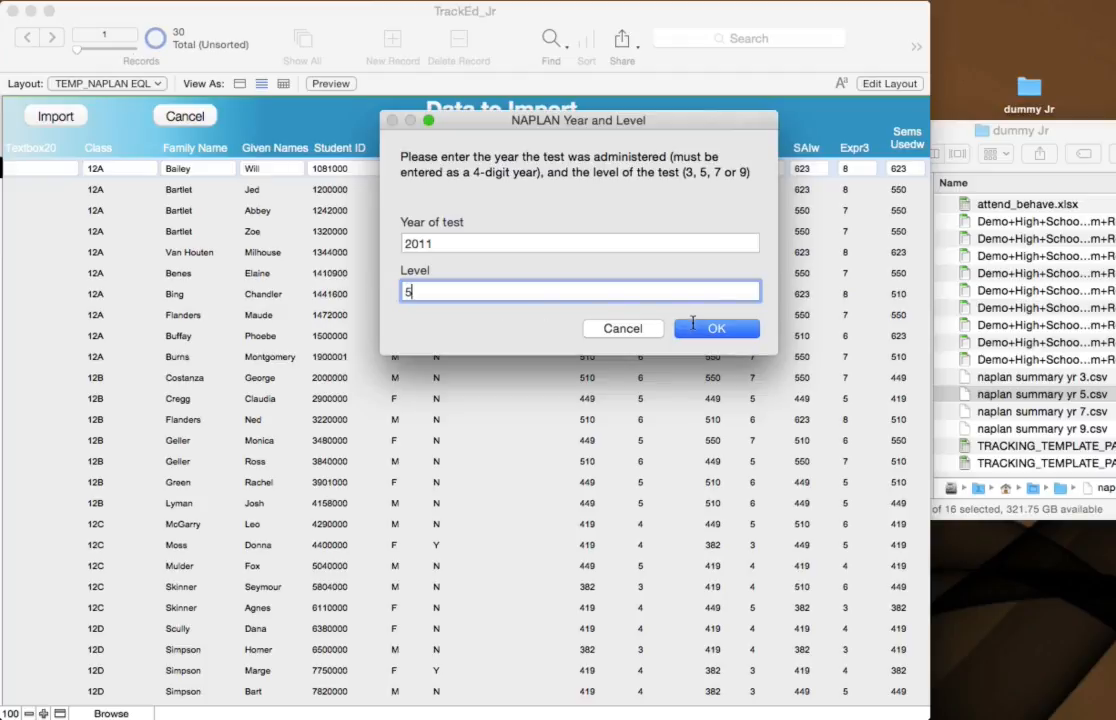
pyautogui.click(697, 327)
pyautogui.click(845, 391)
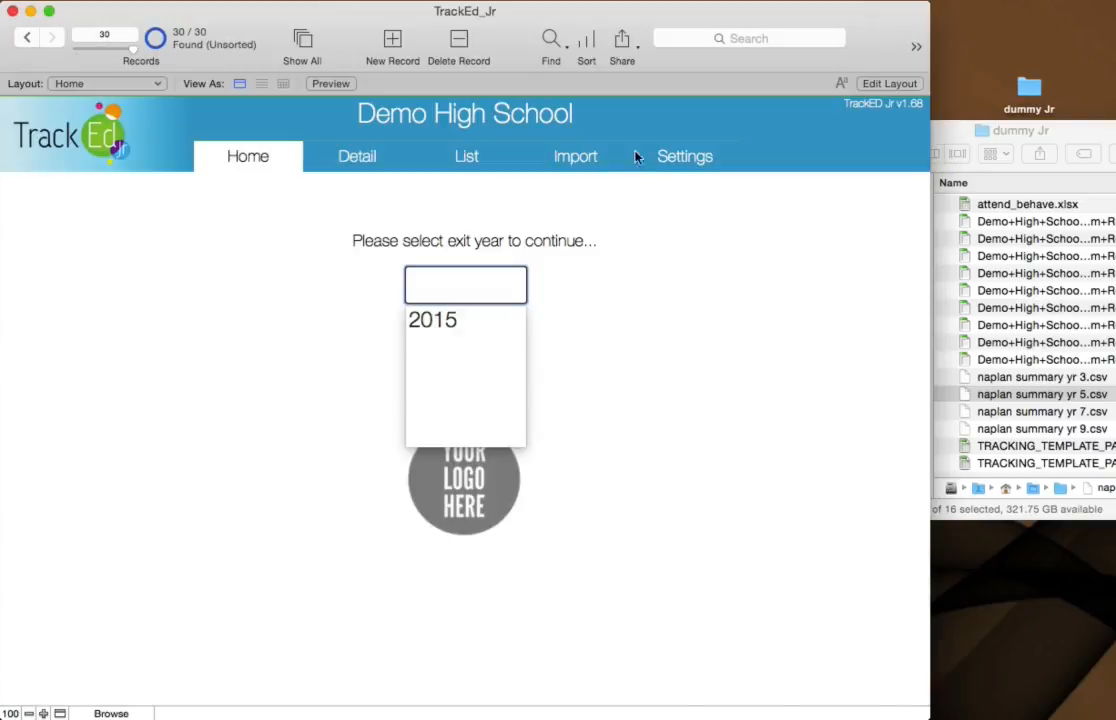
# Step: Load naplan summary yr 7.csv as the import file and start the NAPLAN summary import, confirming through the backup
pyautogui.click(583, 154)
pyautogui.click(1030, 394)
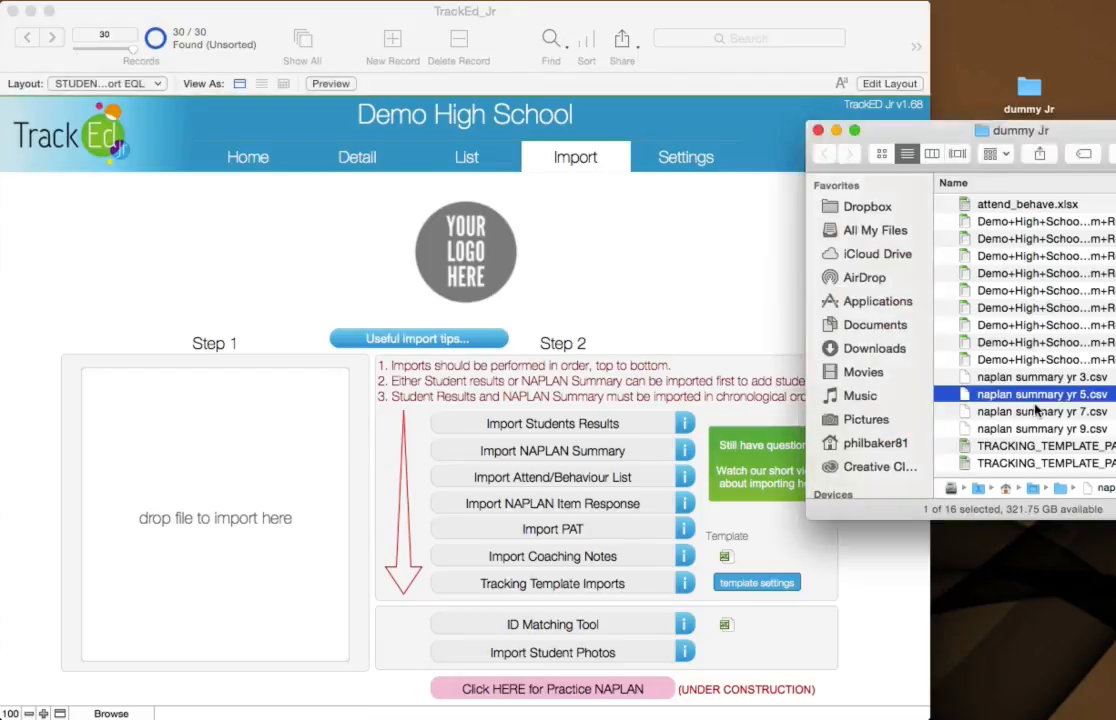
pyautogui.moveTo(1030, 411); pyautogui.dragTo(284, 438)
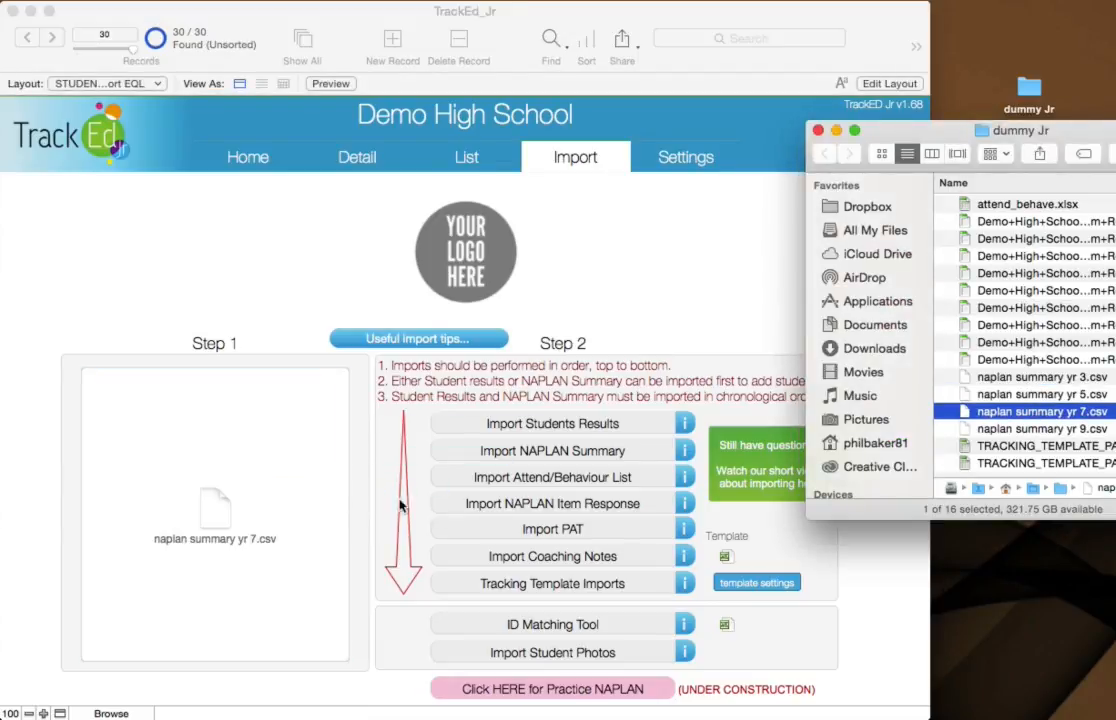
pyautogui.click(481, 412)
pyautogui.click(597, 452)
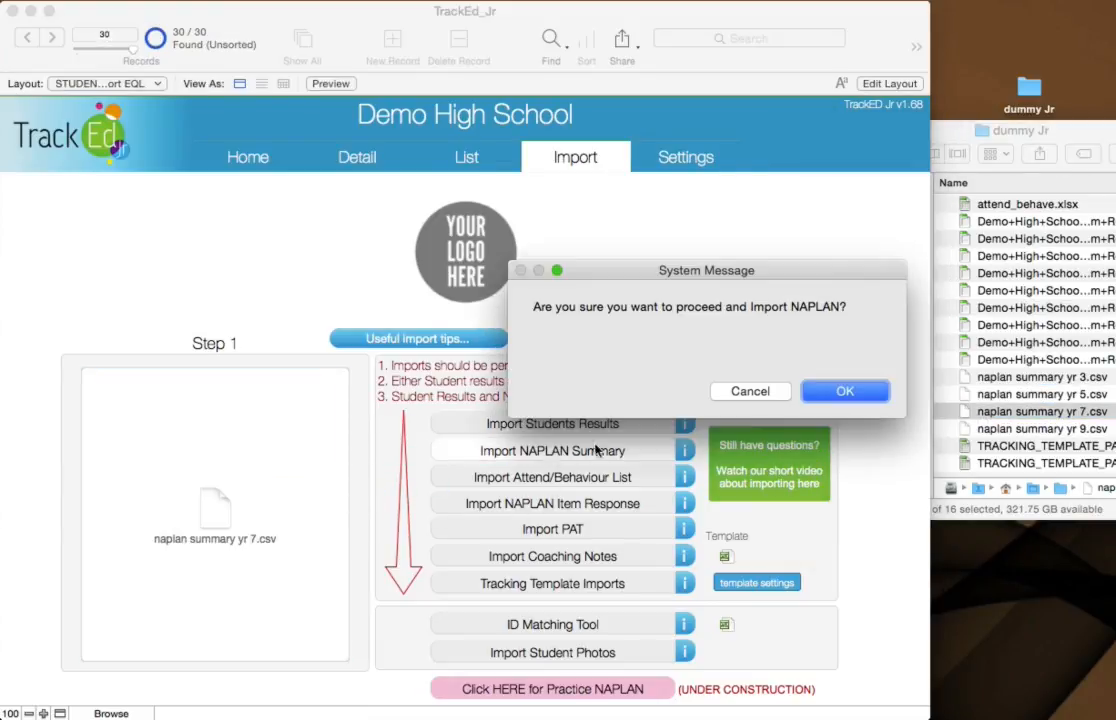
pyautogui.click(845, 391)
pyautogui.click(812, 391)
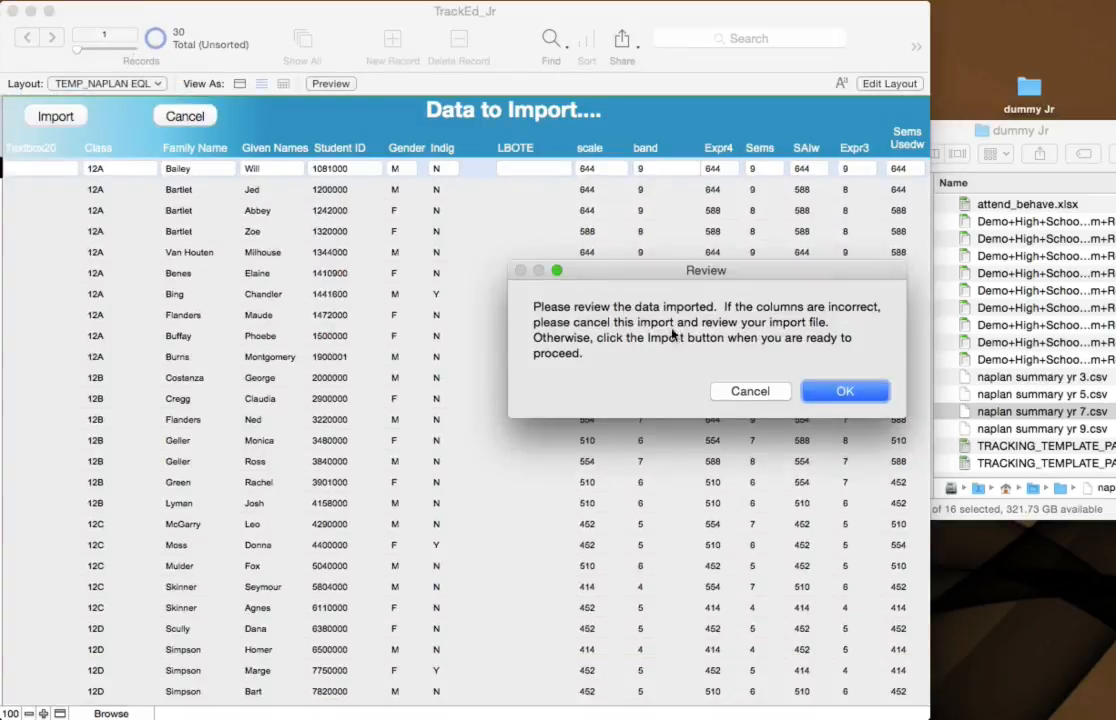
# Step: Accept the review notice and import the listed NAPLAN data with 2013 as the year of test and level 7
pyautogui.click(864, 397)
pyautogui.click(75, 124)
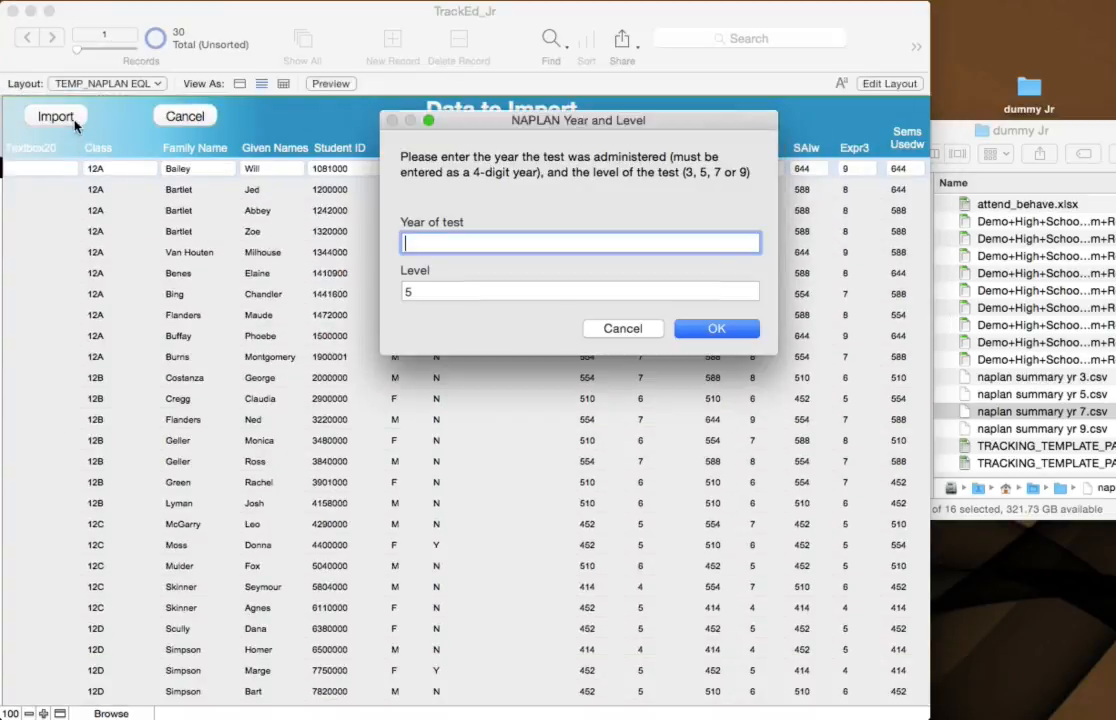
pyautogui.write('2013')
pyautogui.press('Tab')
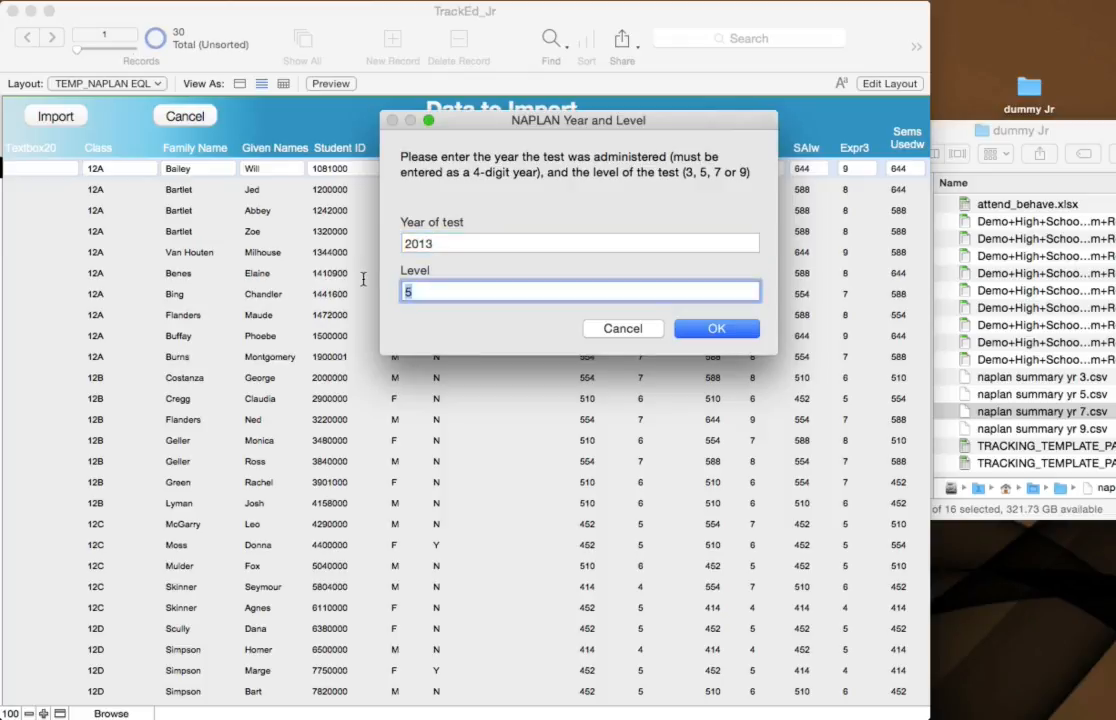
pyautogui.click(714, 330)
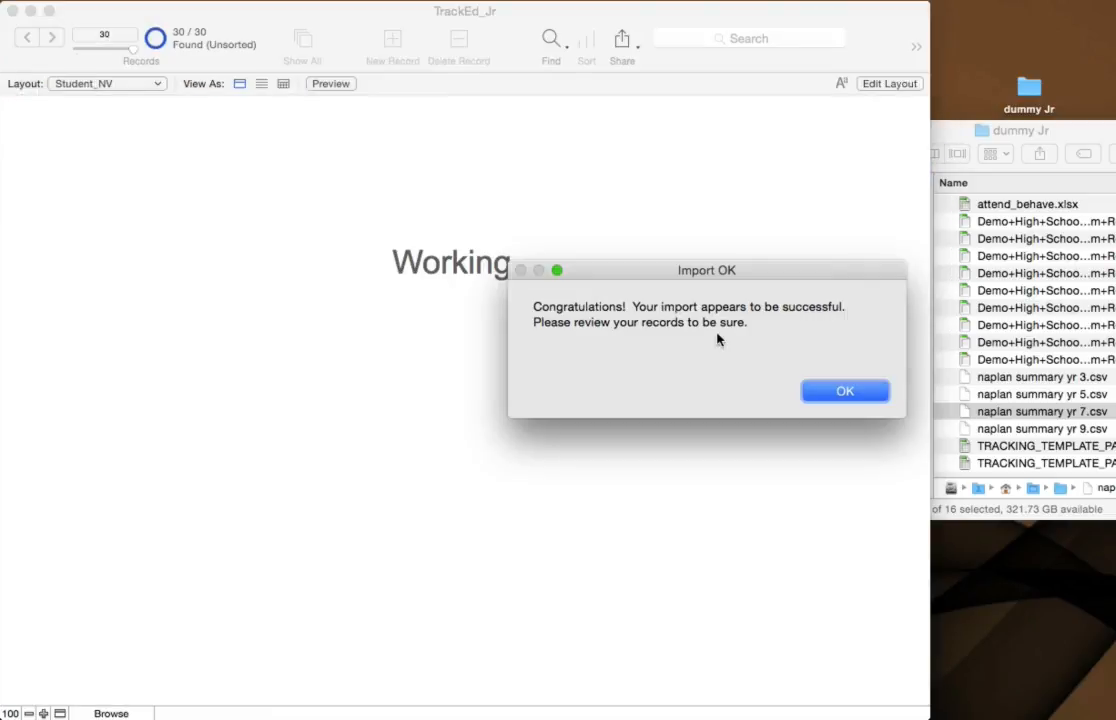
pyautogui.click(818, 388)
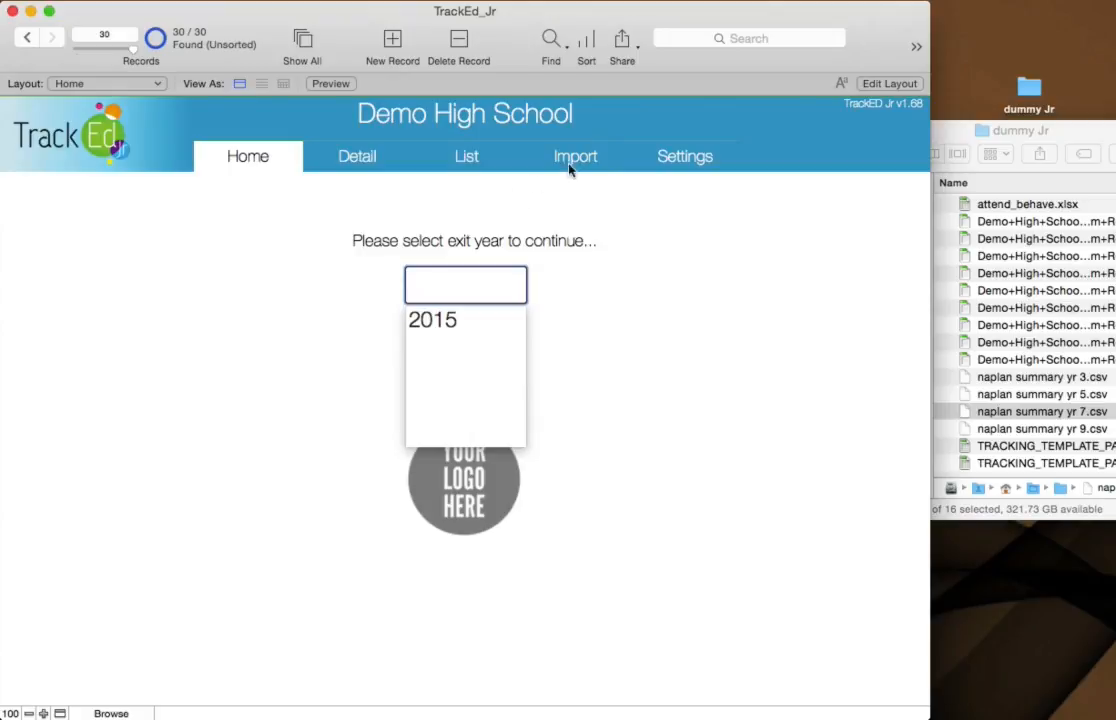
# Step: Load naplan summary yr 9.csv as the import file and start the NAPLAN summary import, confirming through the backup
pyautogui.click(579, 160)
pyautogui.doubleClick(1052, 430)
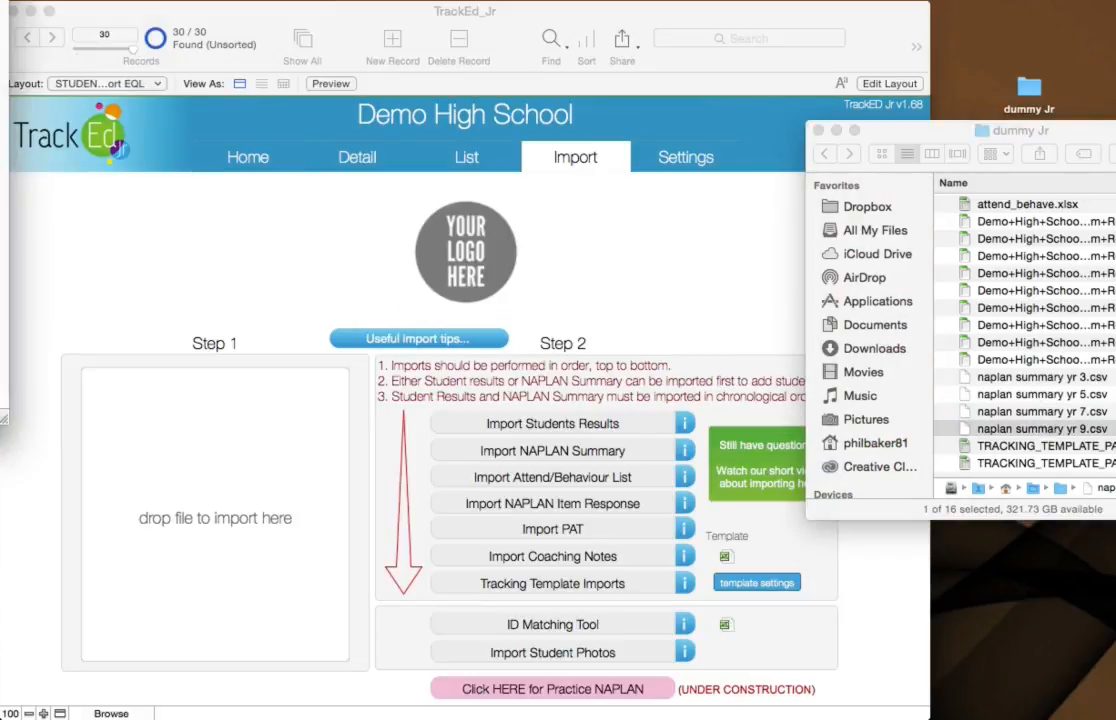
pyautogui.moveTo(1078, 432); pyautogui.dragTo(232, 440)
pyautogui.click(546, 455)
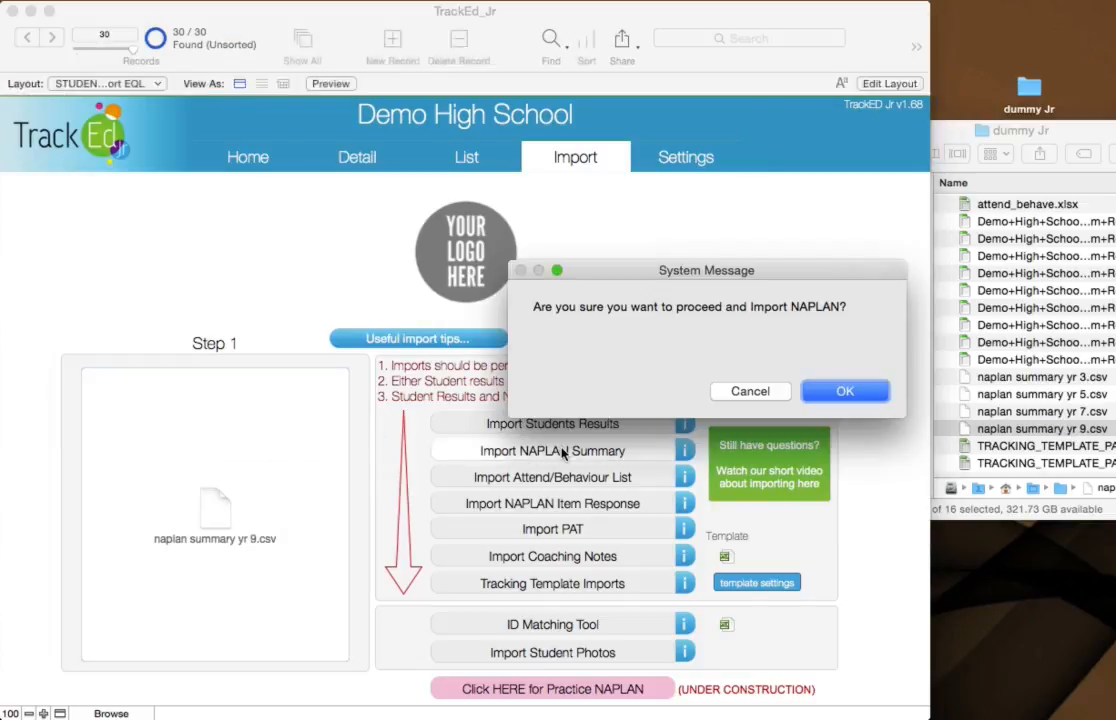
pyautogui.click(845, 392)
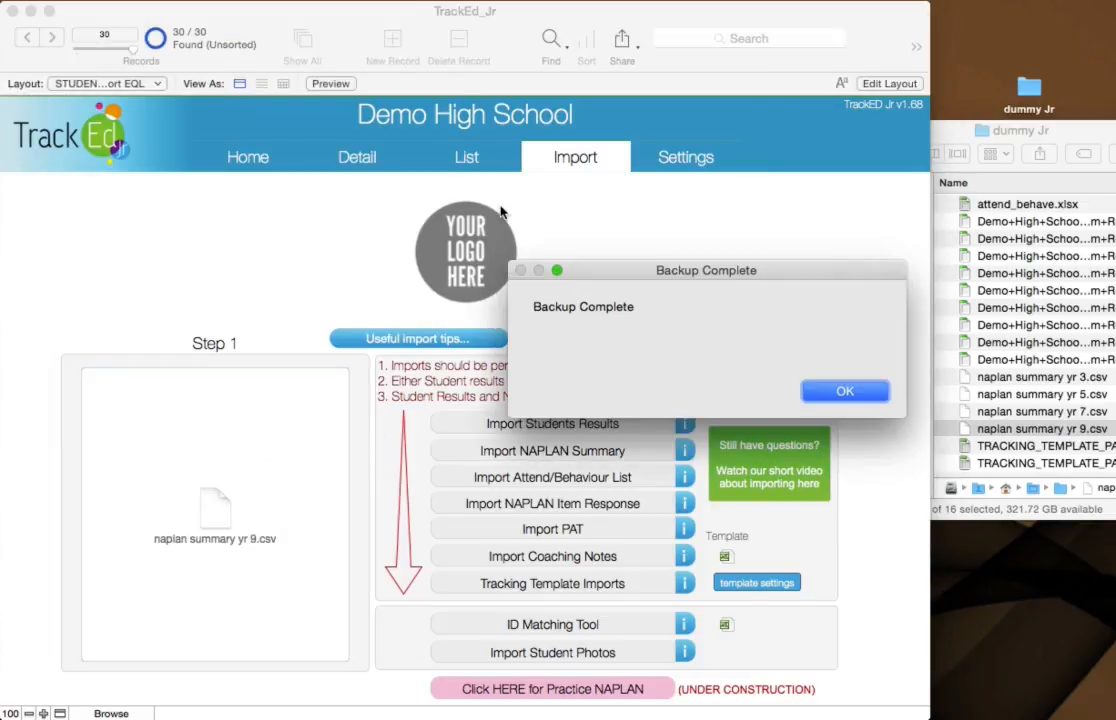
pyautogui.click(845, 390)
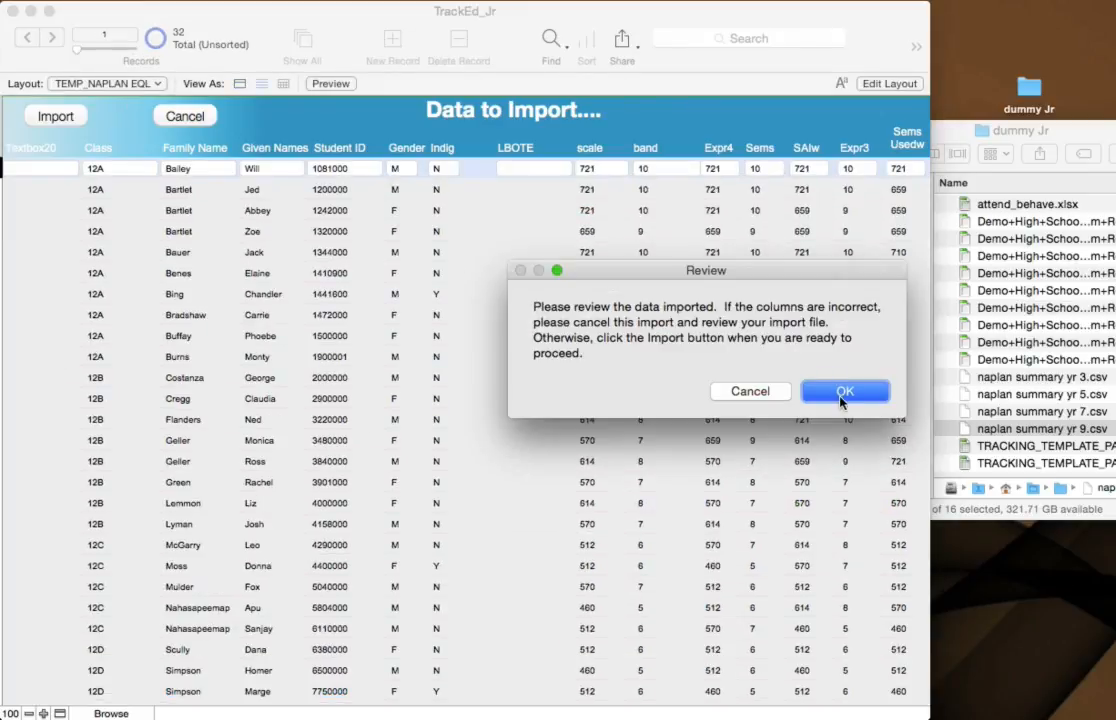
# Step: Accept the review notice and import the listed NAPLAN data with 2015 as the year of test and level 9
pyautogui.click(842, 393)
pyautogui.click(35, 114)
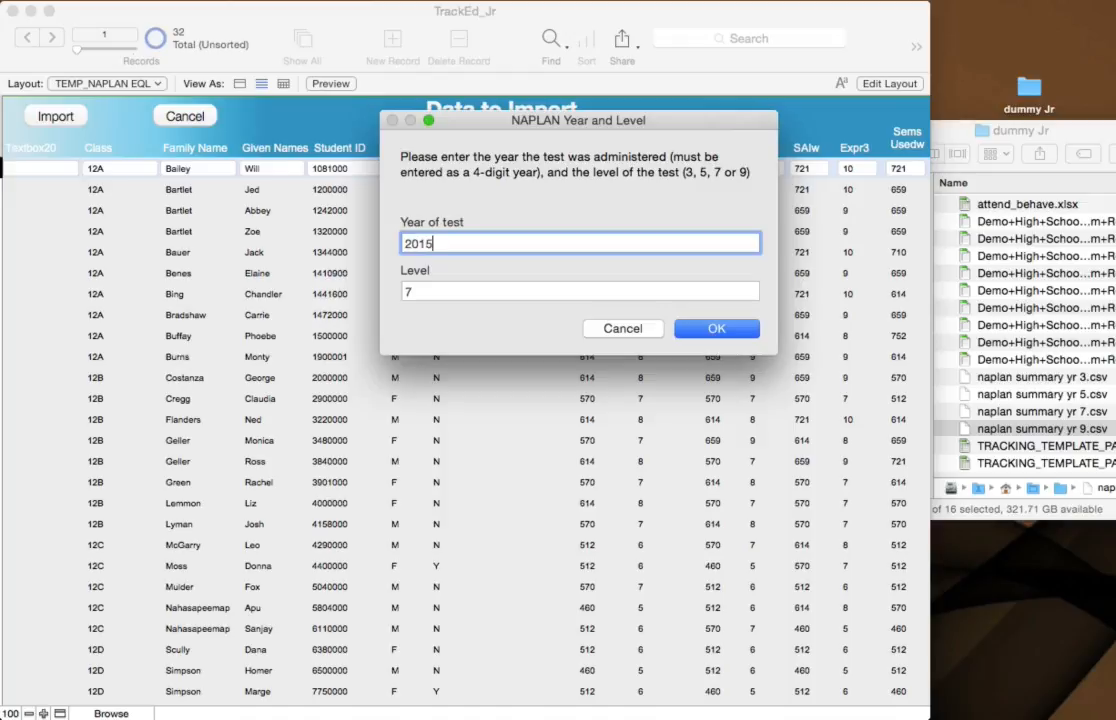
pyautogui.press('Tab')
pyautogui.write('9')
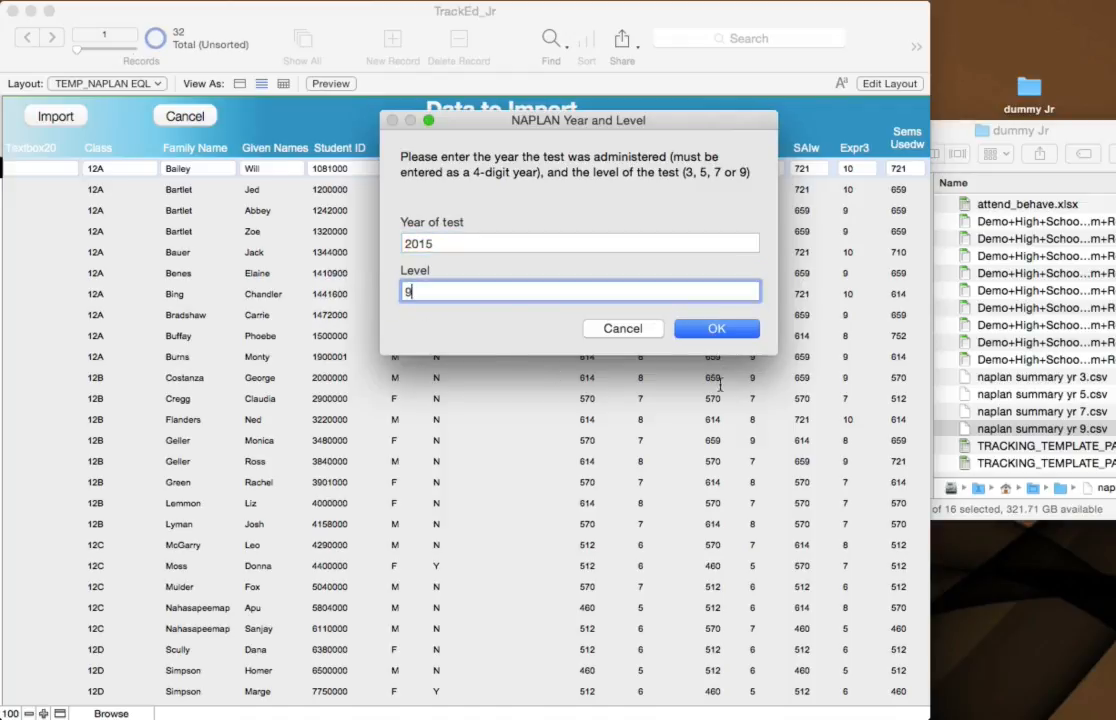
pyautogui.click(726, 322)
pyautogui.press('Return')
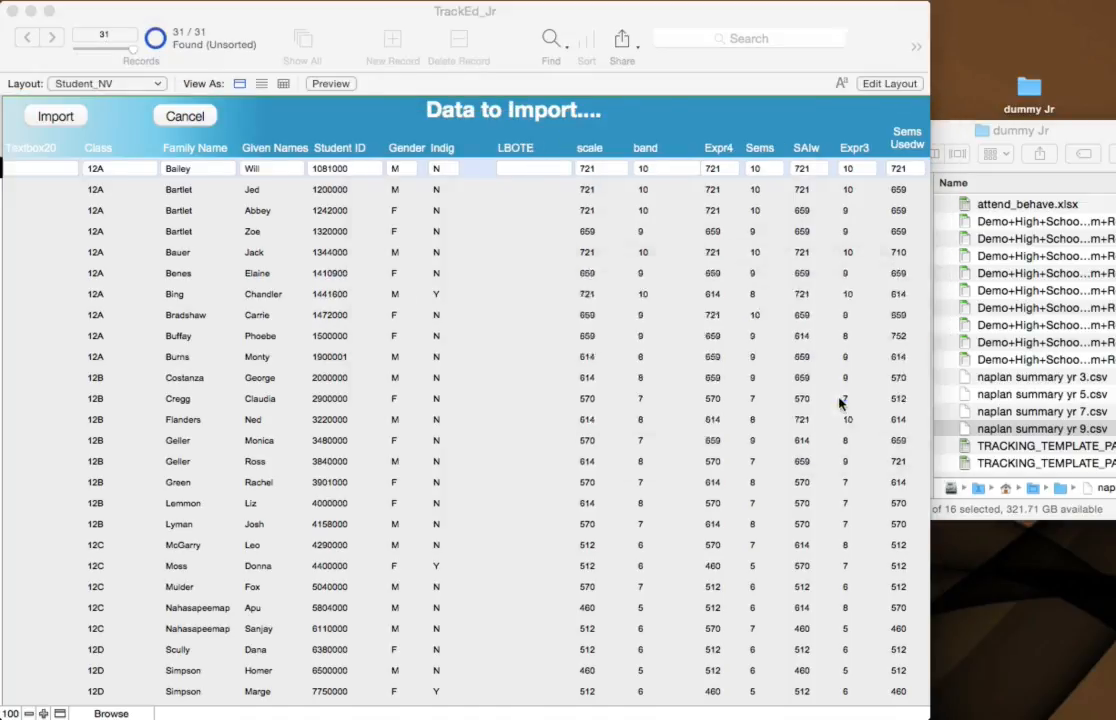
# Step: Show the exit year 2015 students and browse several student records to check their NAPLAN results for Years 3, 5, 7 and 9
pyautogui.click(437, 322)
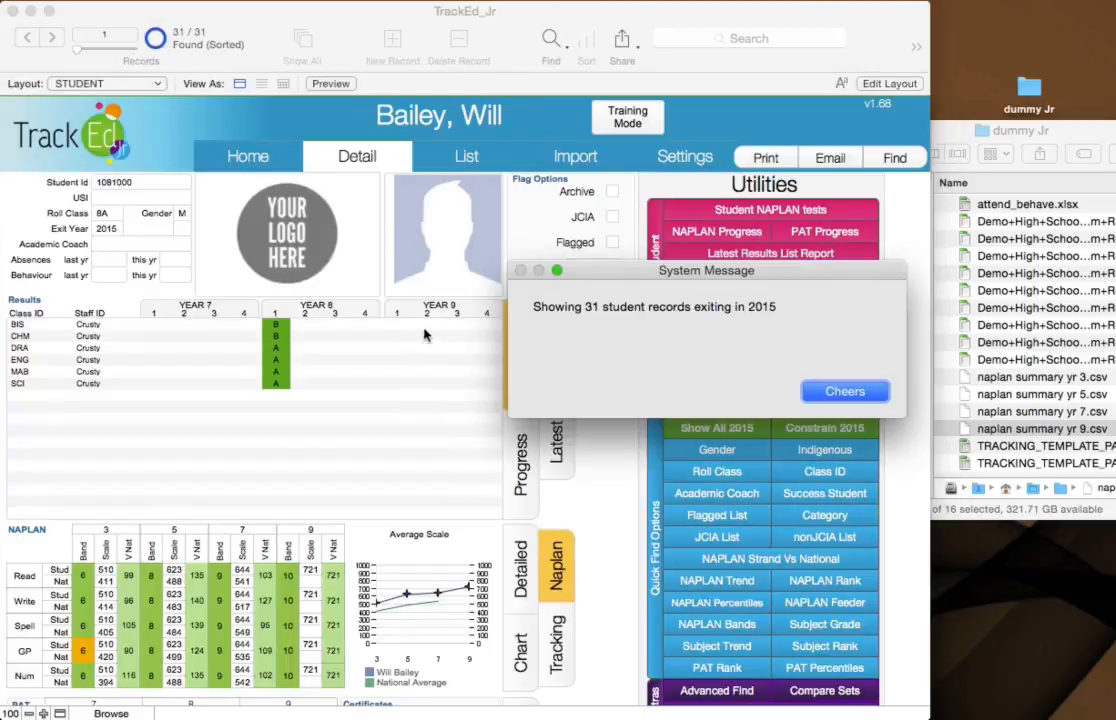
pyautogui.click(860, 391)
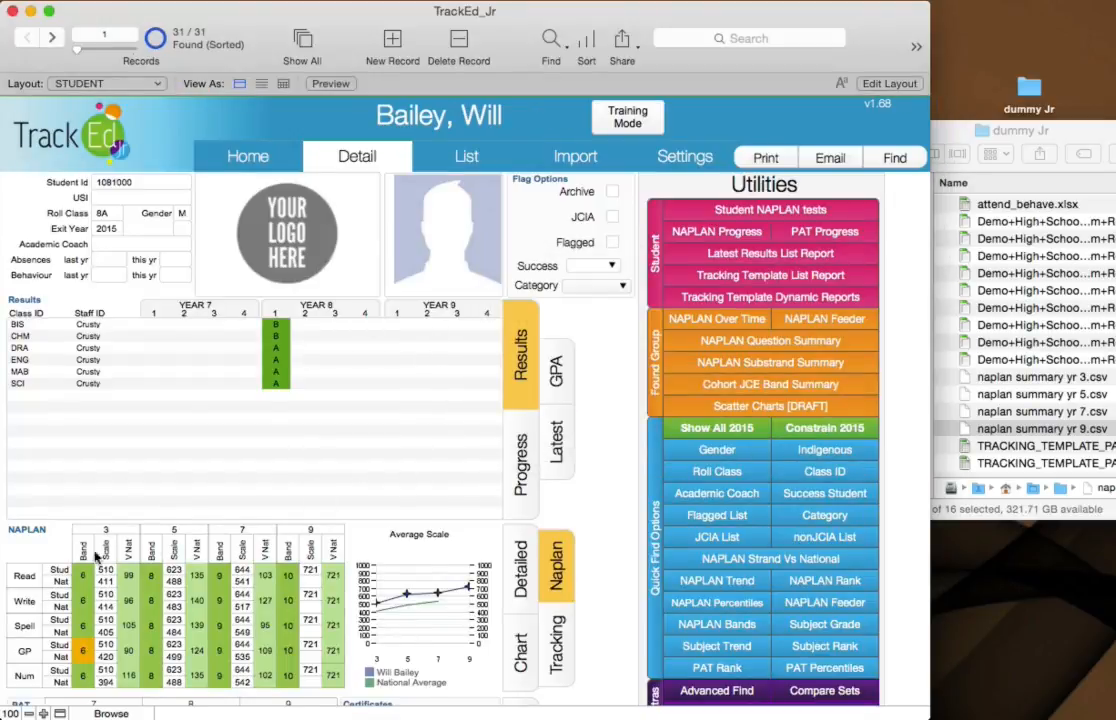
pyautogui.click(51, 40)
pyautogui.click(51, 40)
pyautogui.click(51, 40)
pyautogui.click(51, 40)
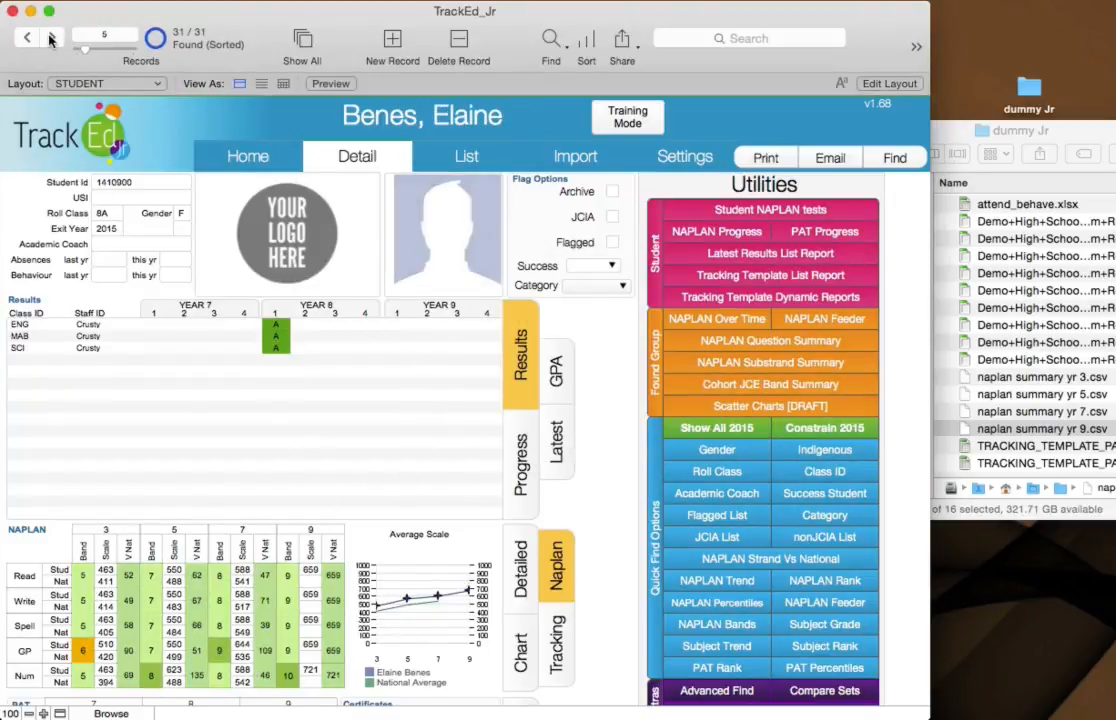
pyautogui.click(51, 40)
pyautogui.click(51, 40)
pyautogui.click(51, 40)
pyautogui.click(51, 40)
pyautogui.click(51, 40)
pyautogui.click(51, 40)
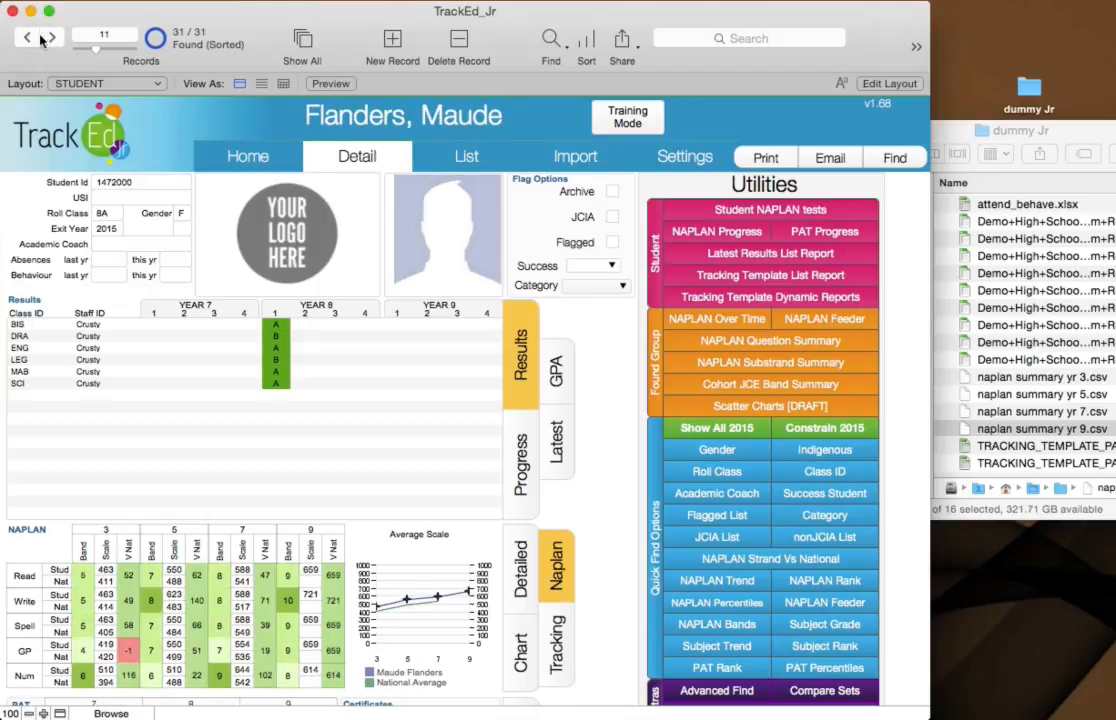
pyautogui.click(27, 38)
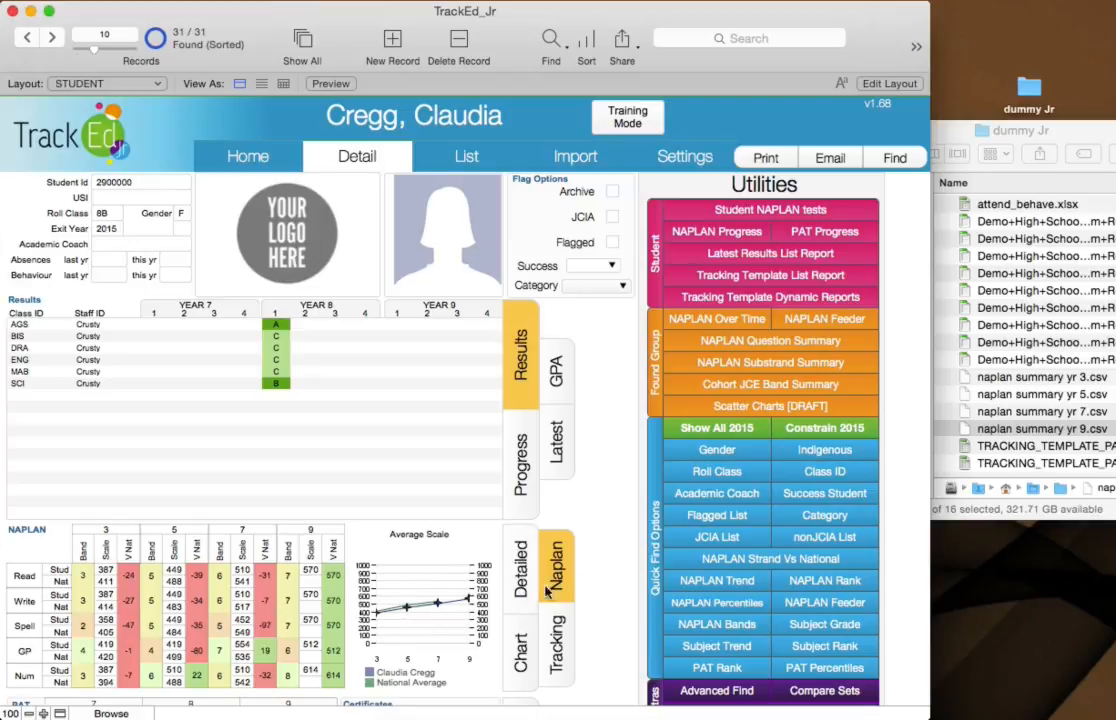
# Step: Load attend_behave.xlsx as the import file and start the Attend/Behaviour List import, confirming through the backup
pyautogui.click(545, 152)
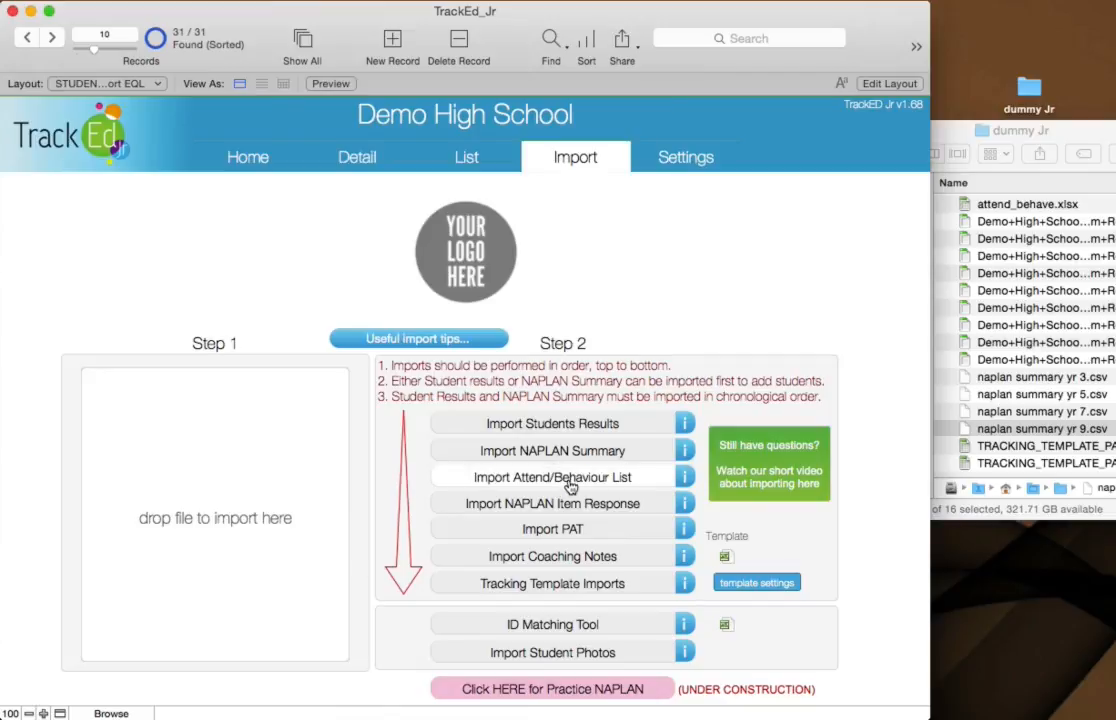
pyautogui.click(1010, 208)
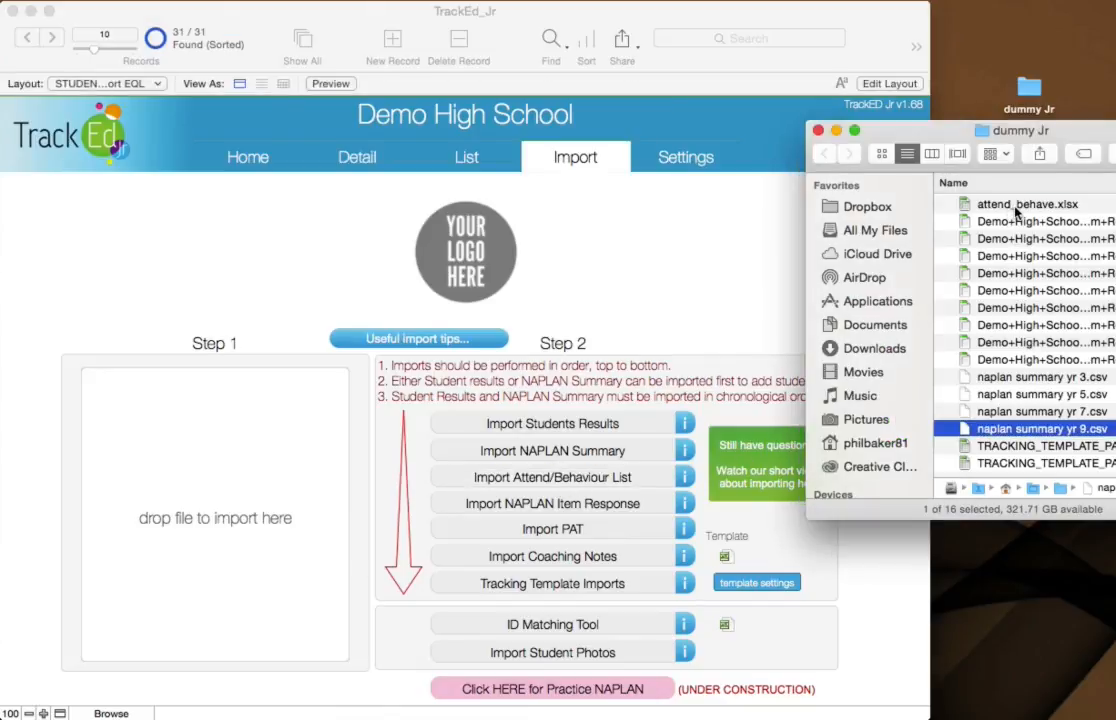
pyautogui.moveTo(1012, 208); pyautogui.dragTo(290, 484)
pyautogui.click(531, 480)
pyautogui.click(535, 484)
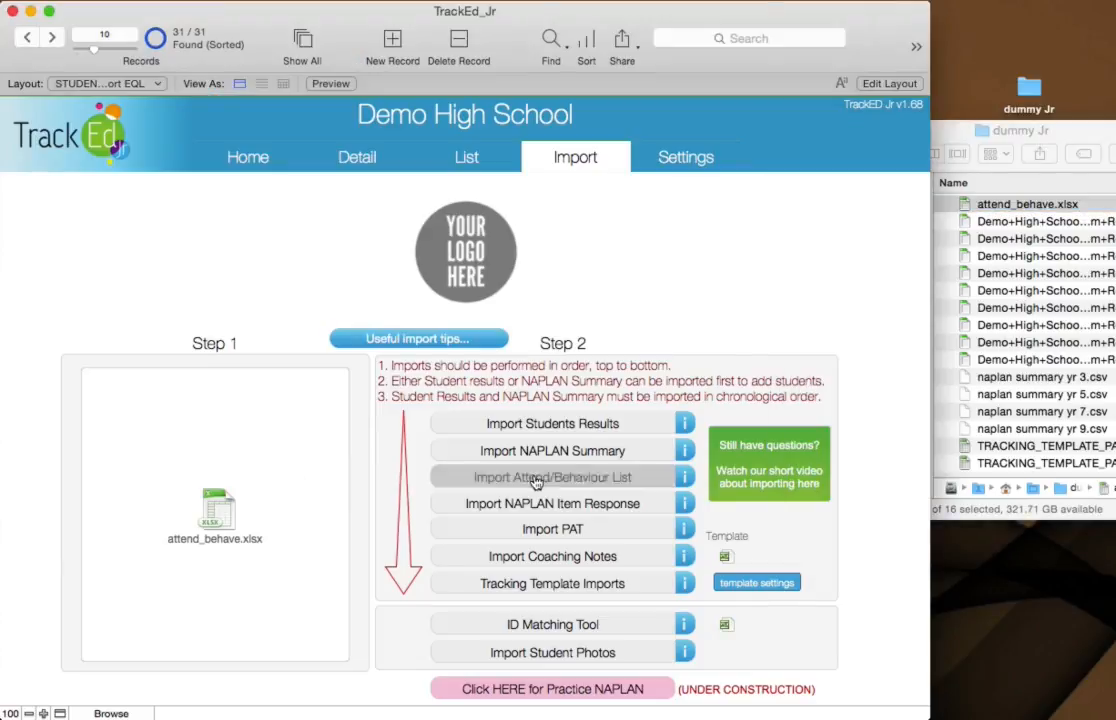
pyautogui.click(839, 396)
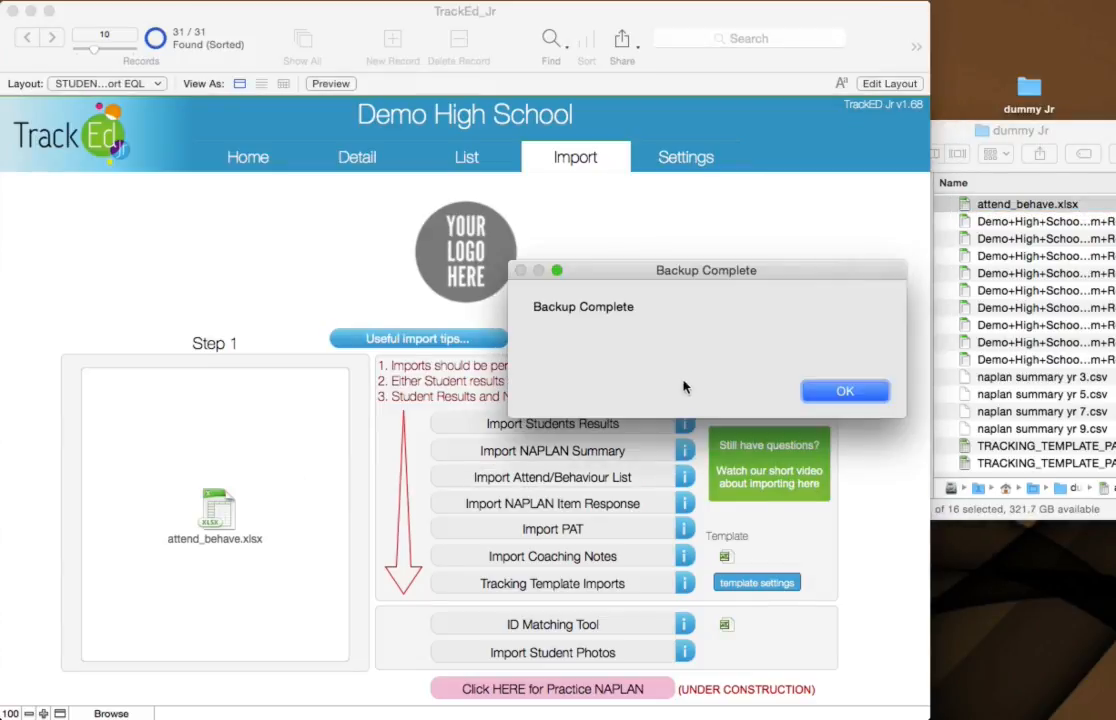
pyautogui.click(845, 391)
# Step: Accept the review notice and import the listed attendance and behaviour data into the student records
pyautogui.click(845, 391)
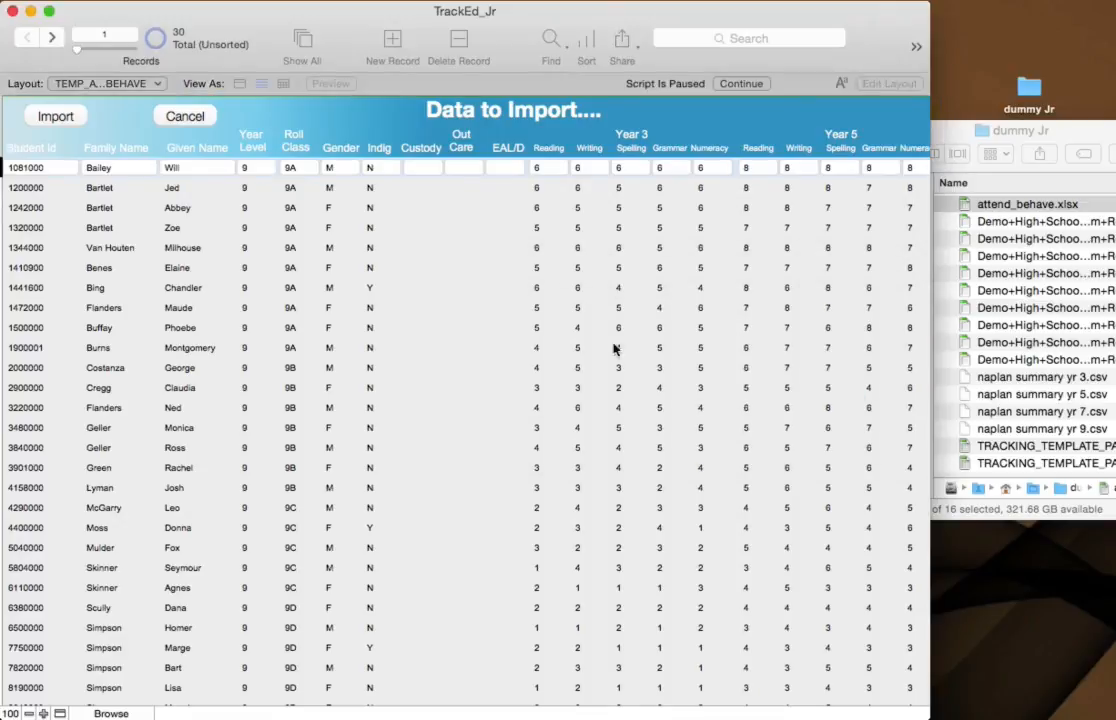
pyautogui.click(57, 110)
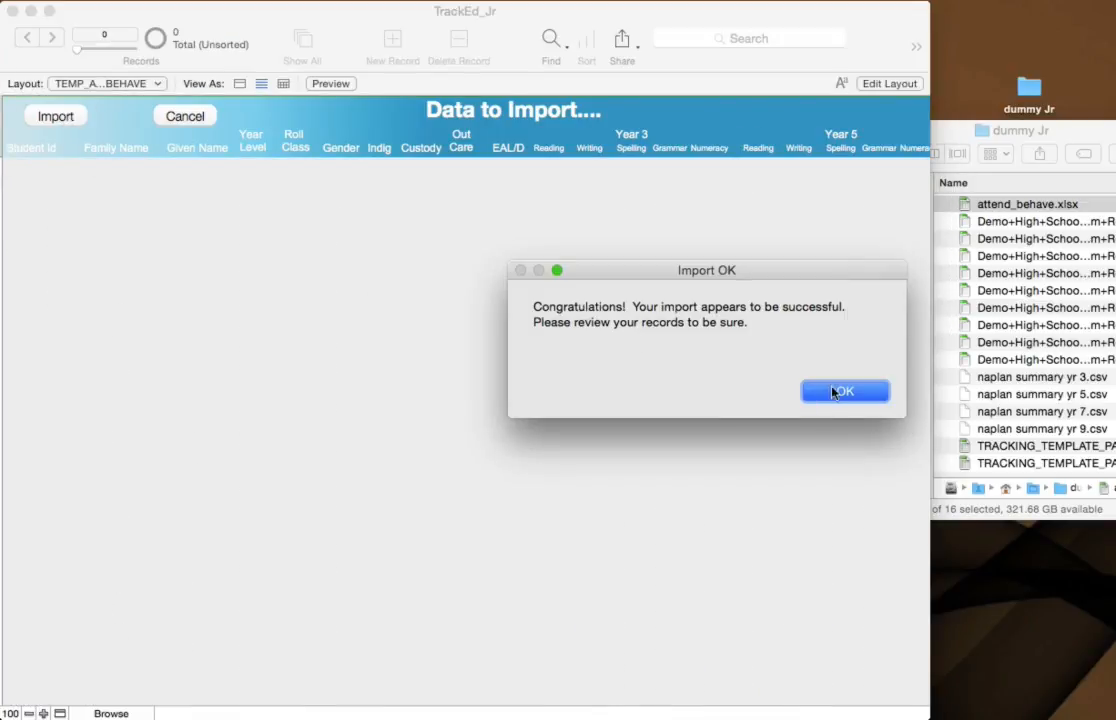
pyautogui.click(835, 392)
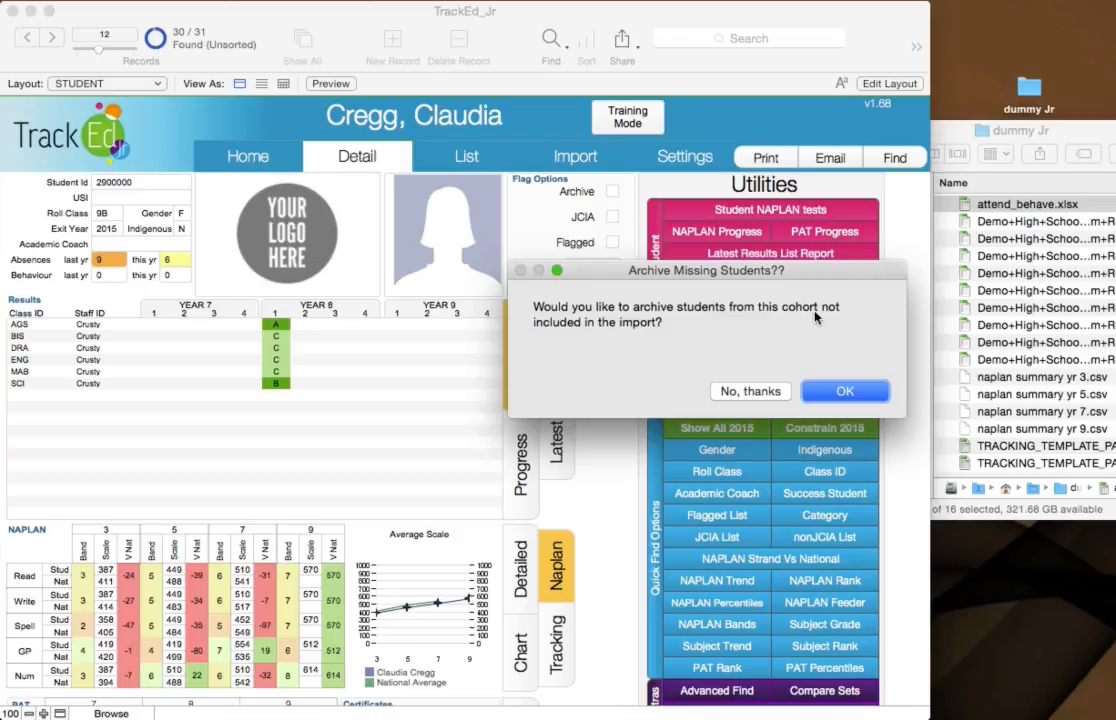
# Step: Agree to archive cohort students missing from the import, and show the exit year 2015 student records
pyautogui.click(826, 395)
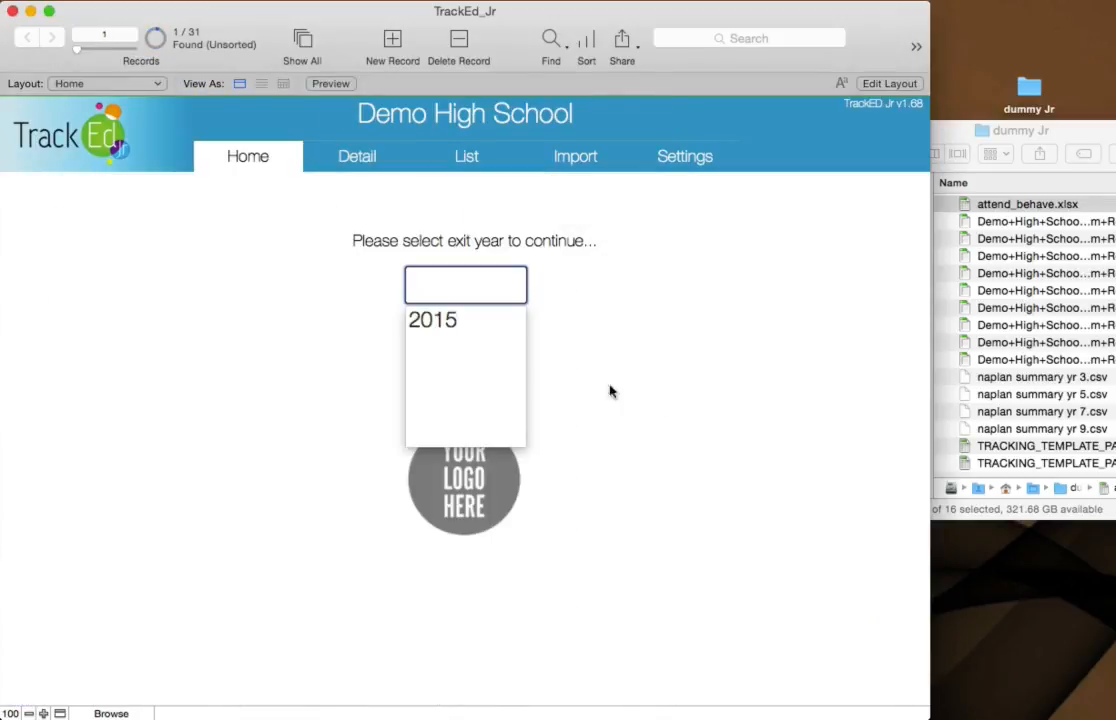
pyautogui.click(445, 322)
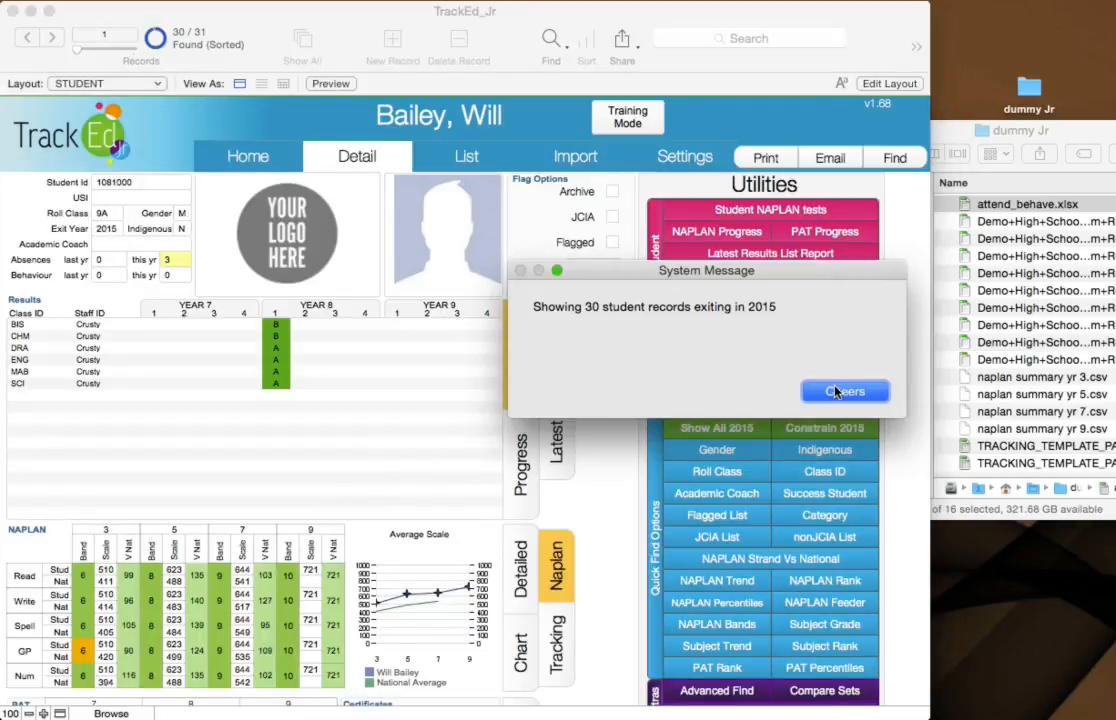
pyautogui.click(836, 392)
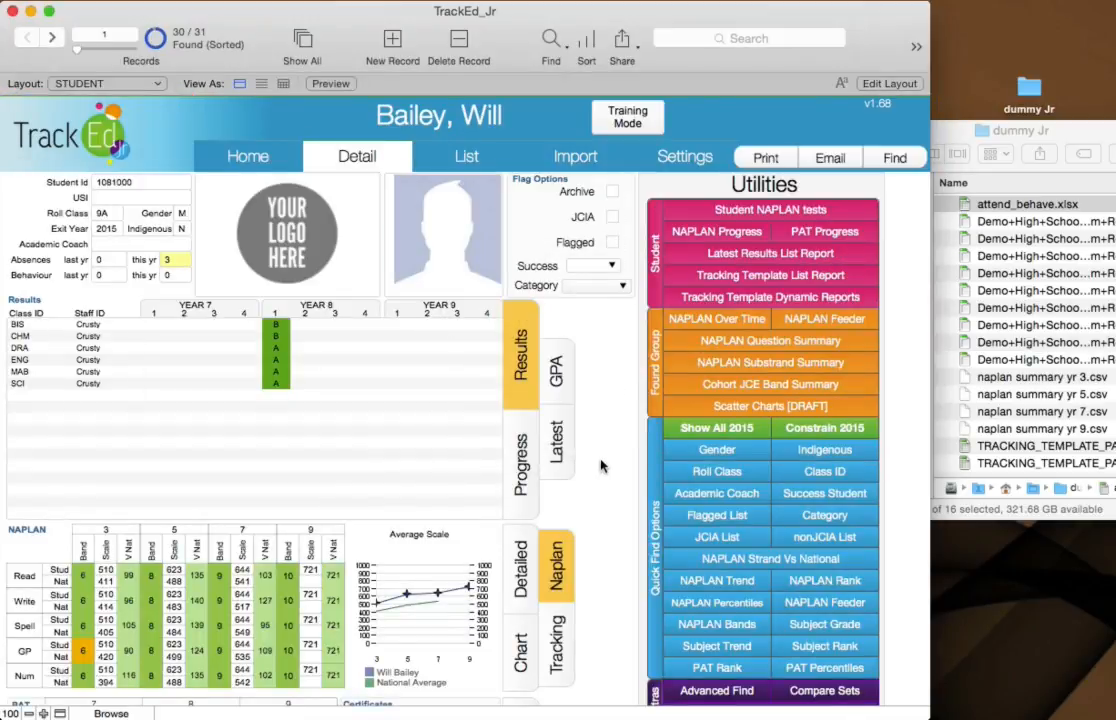
# Step: Examine the first student's latest results, including the results summary and recent semester results
pyautogui.click(571, 441)
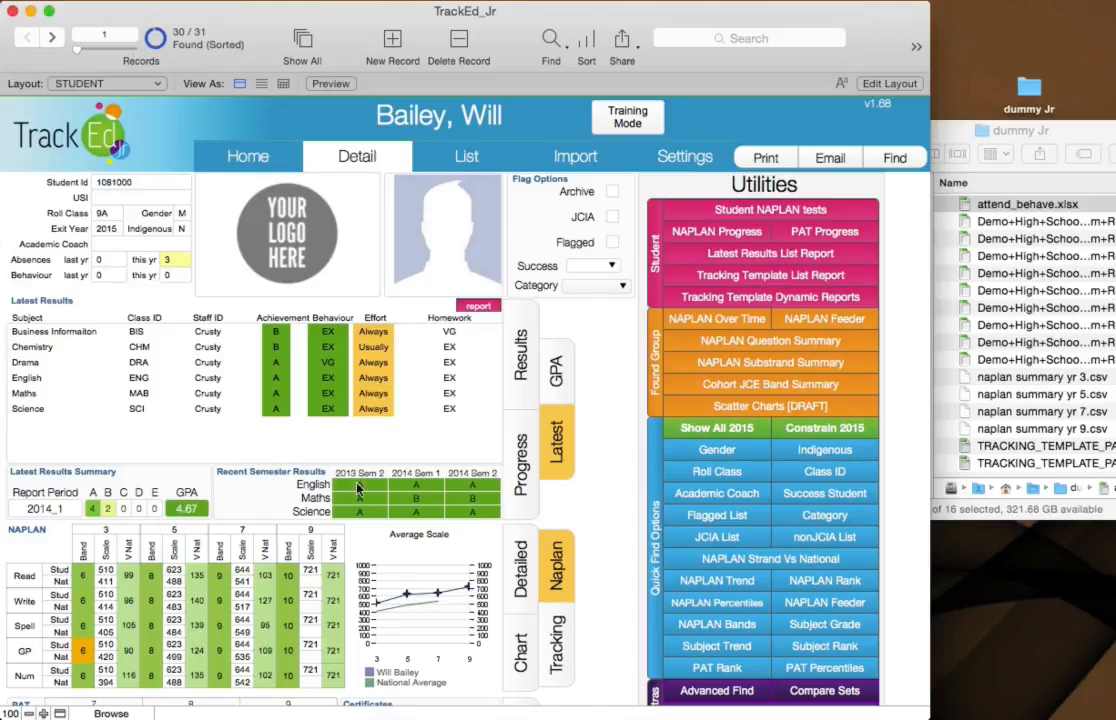
pyautogui.scroll(-3, 600, 524)
pyautogui.scroll(3, 600, 400)
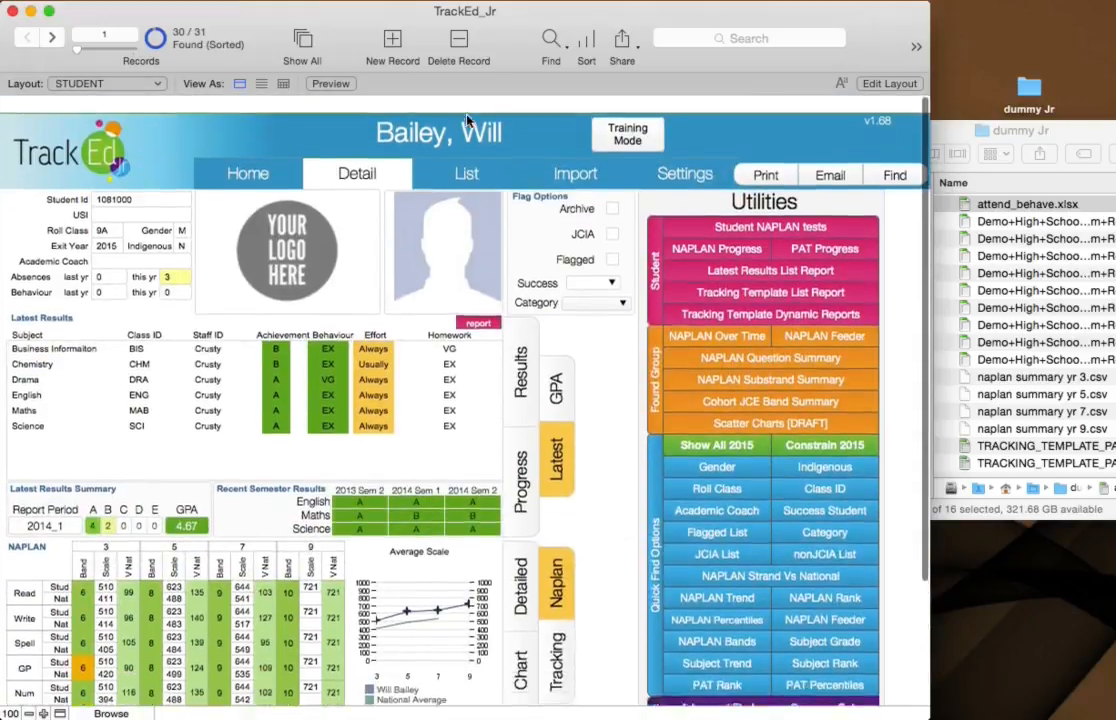
# Step: Load TRACKING_TEMPLATE_PAT_M.xlsx as the import file and start the Tracking Template import, confirming the prompts
pyautogui.click(565, 155)
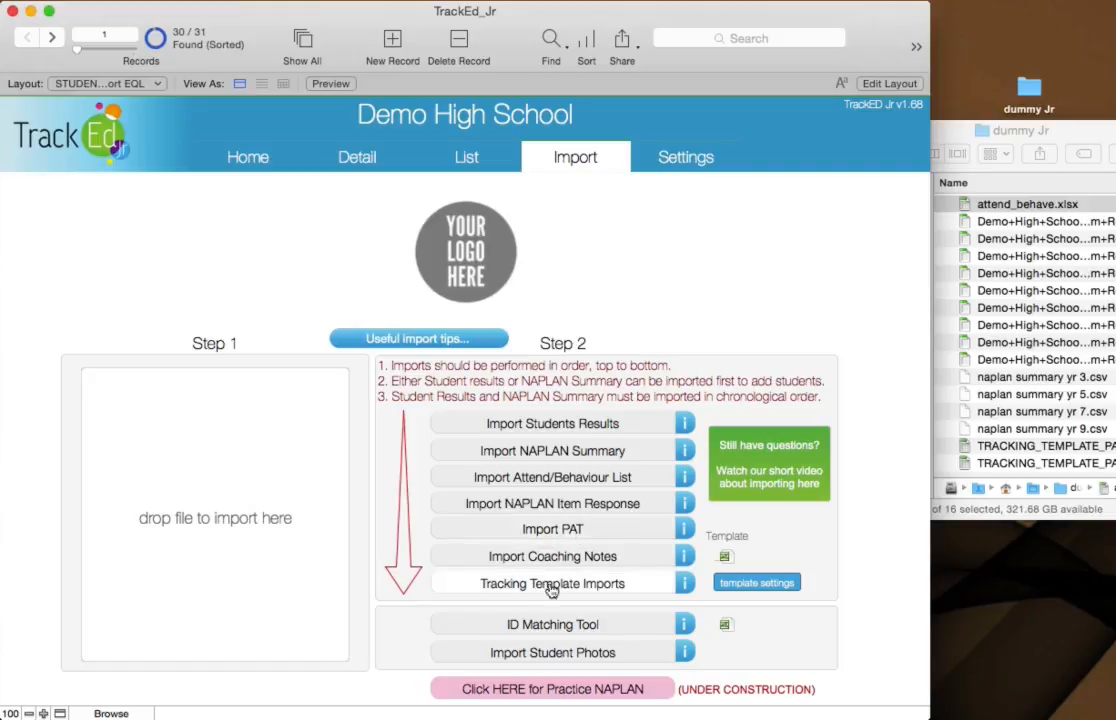
pyautogui.click(1012, 447)
pyautogui.moveTo(1033, 450); pyautogui.dragTo(225, 480)
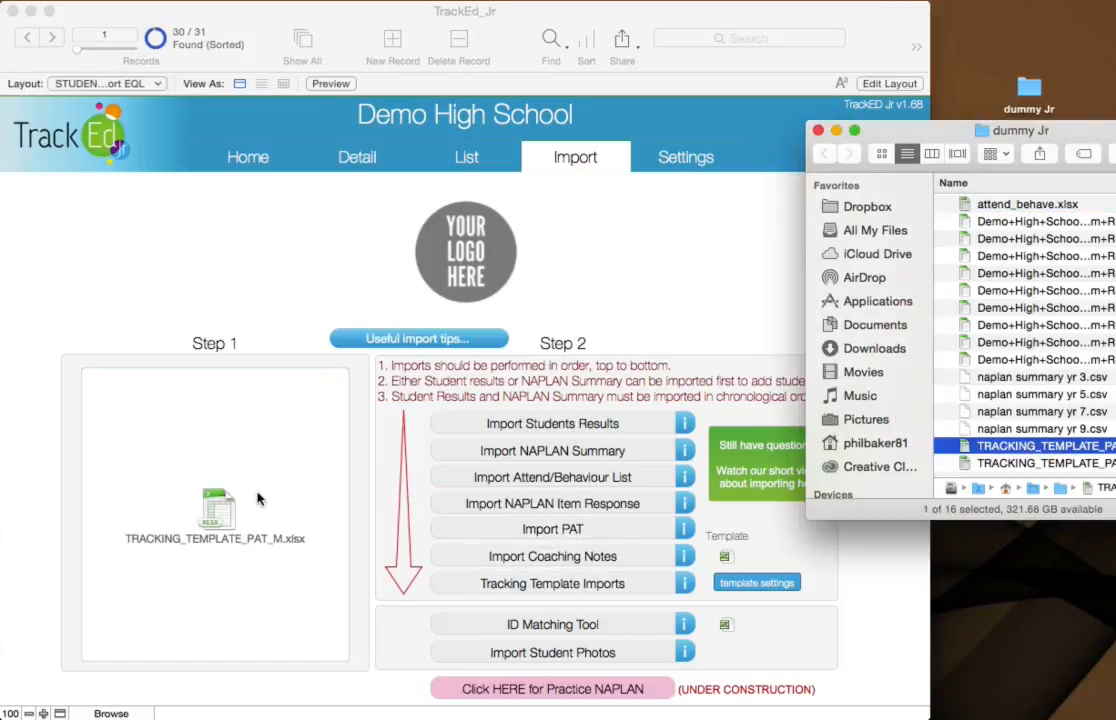
pyautogui.click(556, 582)
pyautogui.click(556, 582)
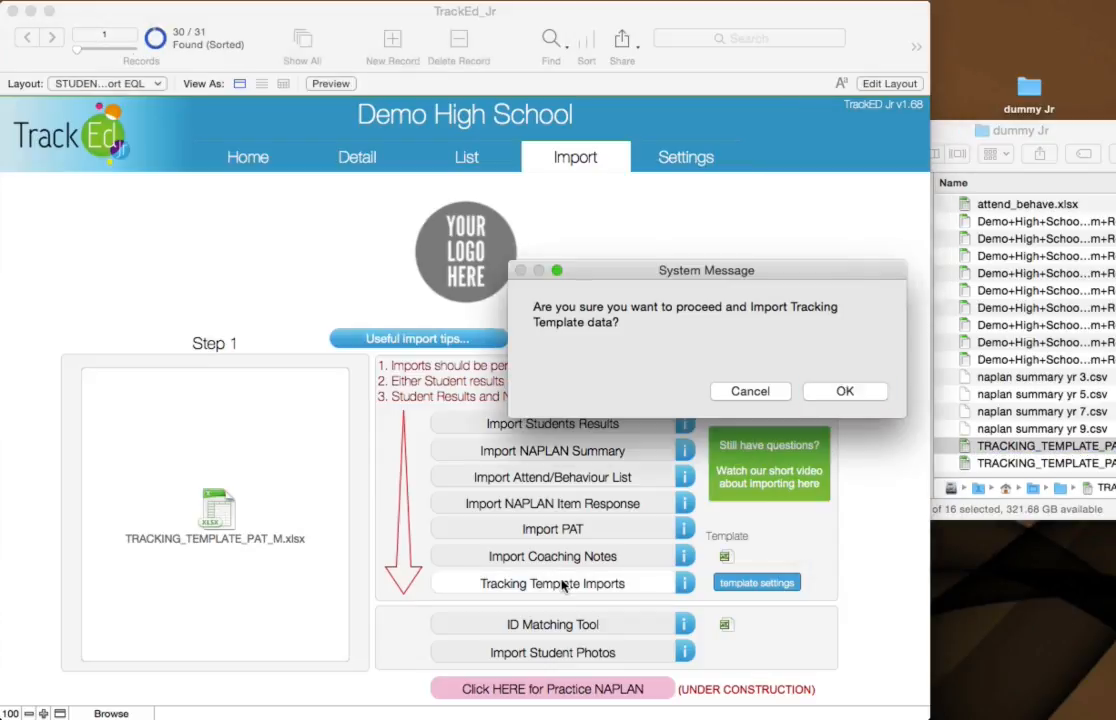
pyautogui.click(840, 393)
pyautogui.click(830, 390)
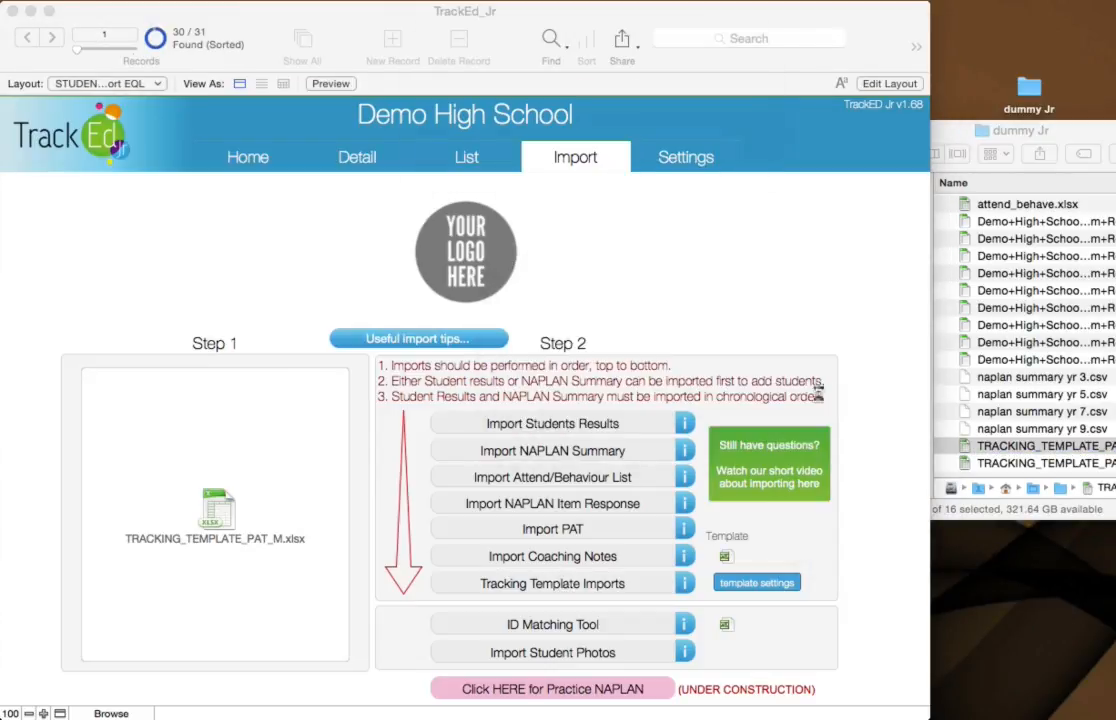
pyautogui.click(830, 390)
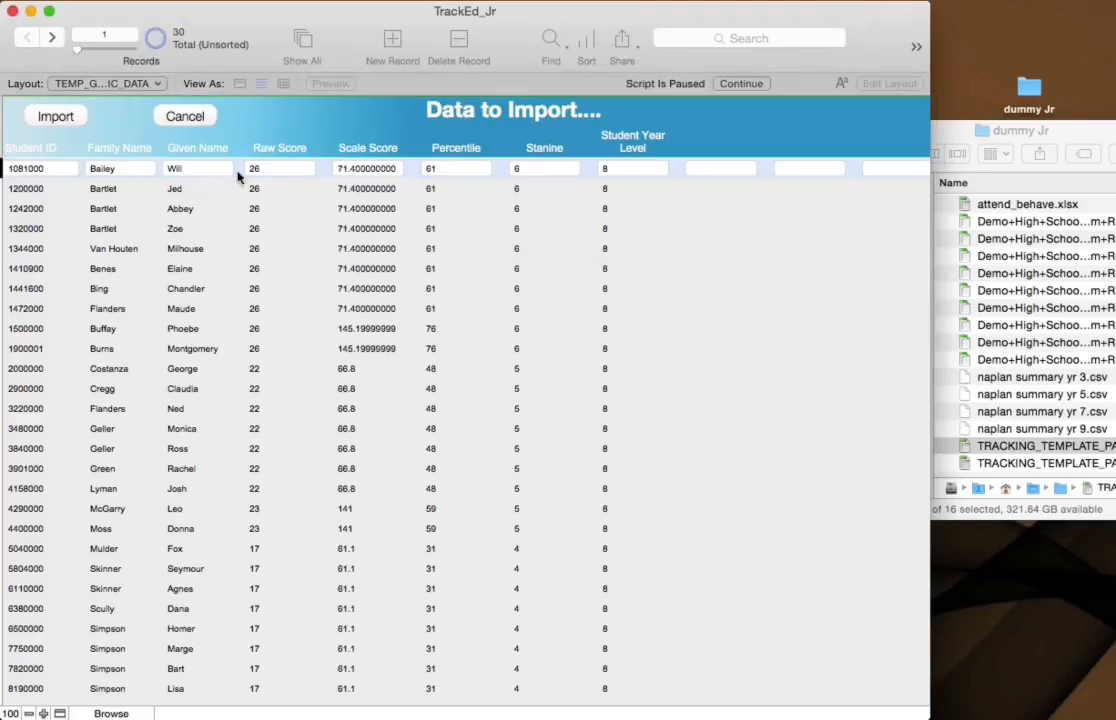
# Step: Import the listed PAT M tracking data with March 2015 as its data label
pyautogui.click(57, 116)
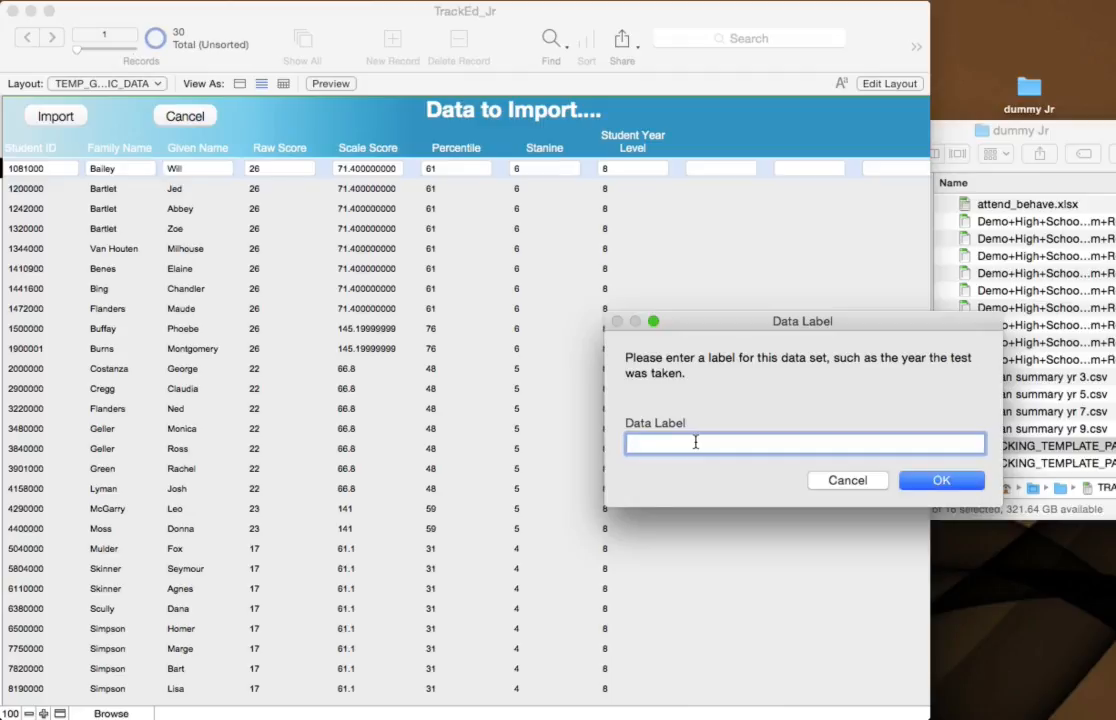
pyautogui.click(952, 488)
pyautogui.click(792, 391)
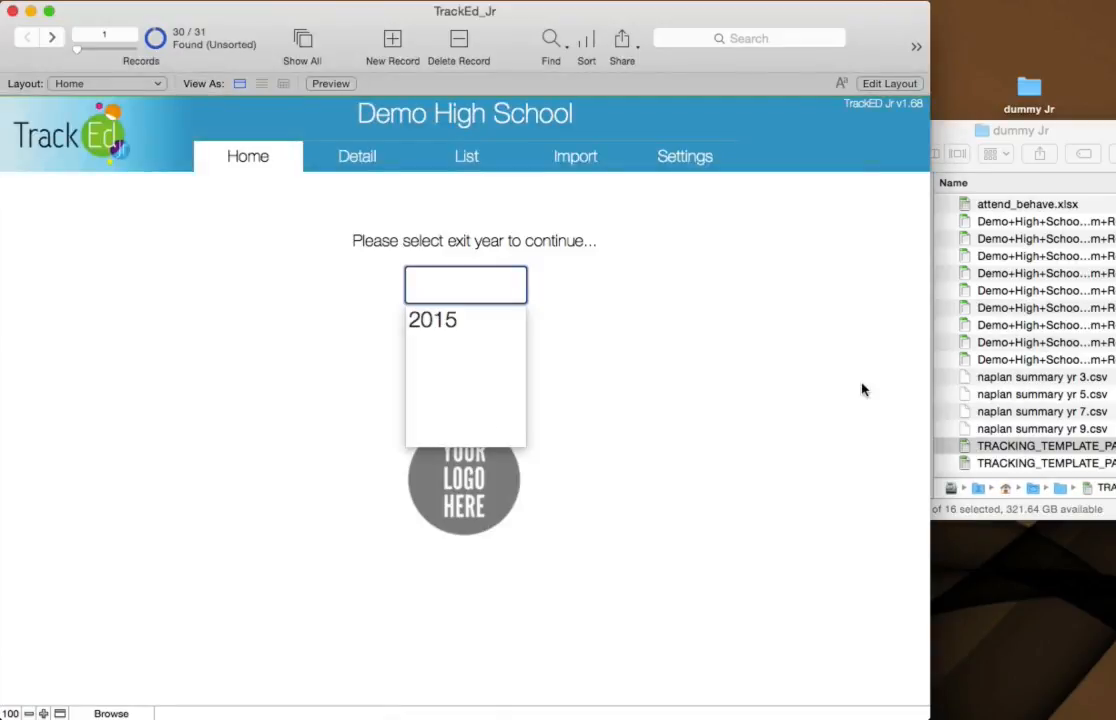
# Step: Show the exit year 2015 students and check the first student's PAT M tracking data
pyautogui.click(428, 322)
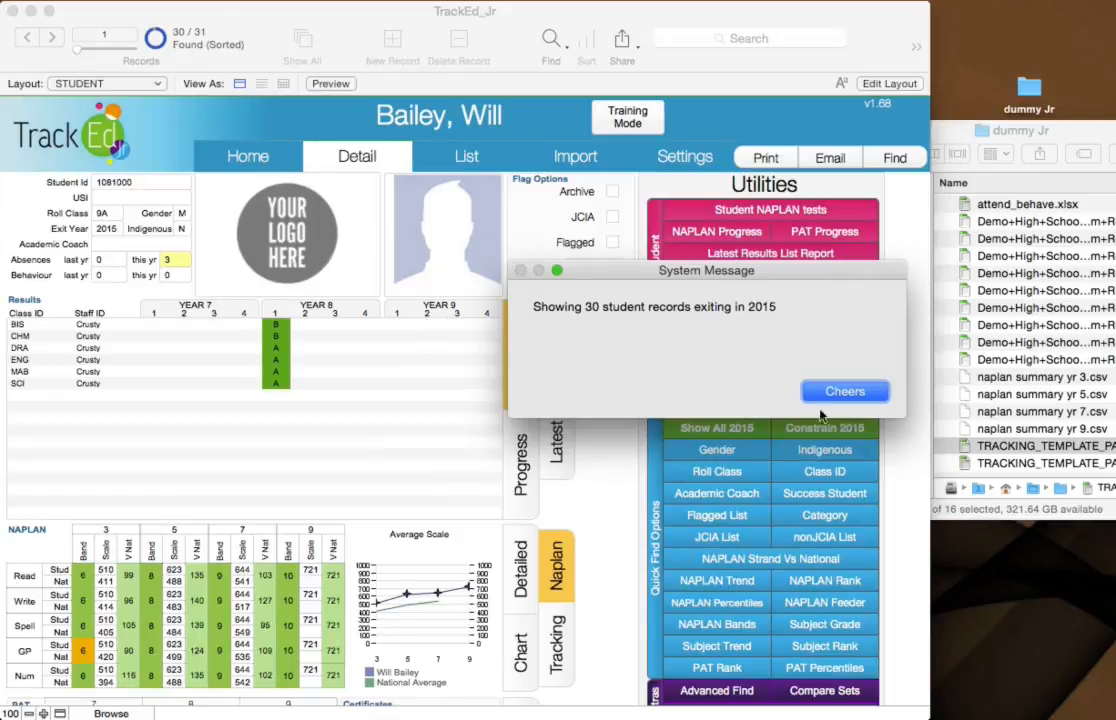
pyautogui.click(845, 391)
pyautogui.scroll(-5, 615, 497)
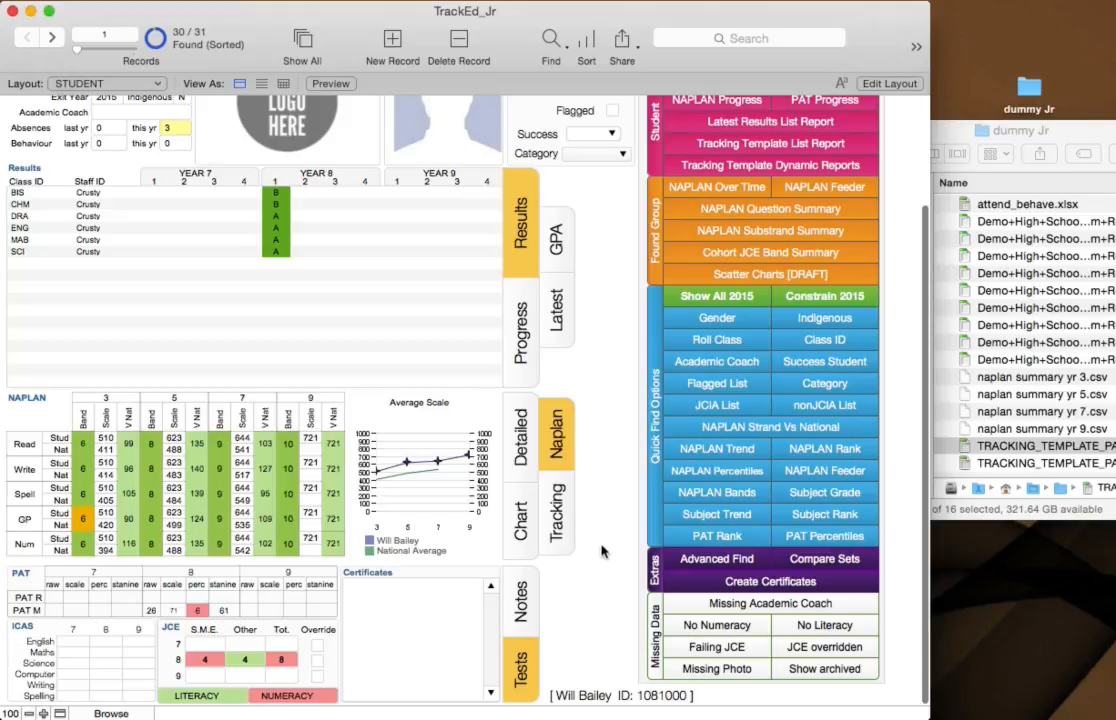
pyautogui.click(560, 518)
pyautogui.click(100, 399)
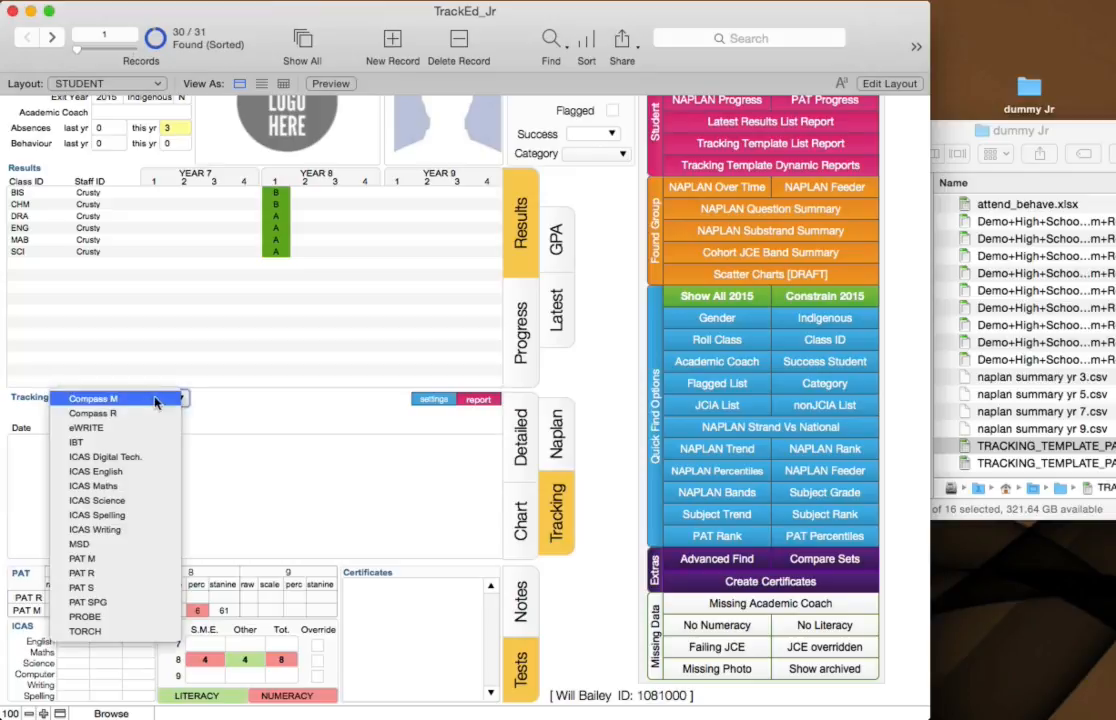
pyautogui.click(82, 558)
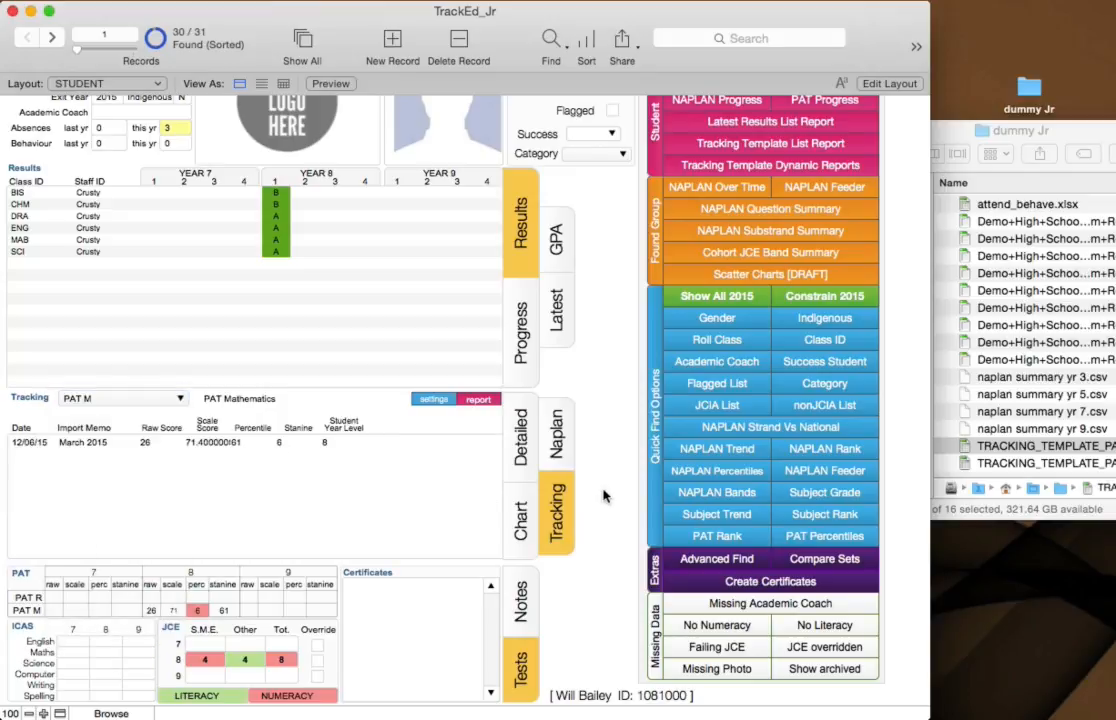
# Step: Run the Coaching Export from the student list to produce the Coaching_Notes.xlsx spreadsheet
pyautogui.scroll(5, 598, 497)
pyautogui.click(545, 153)
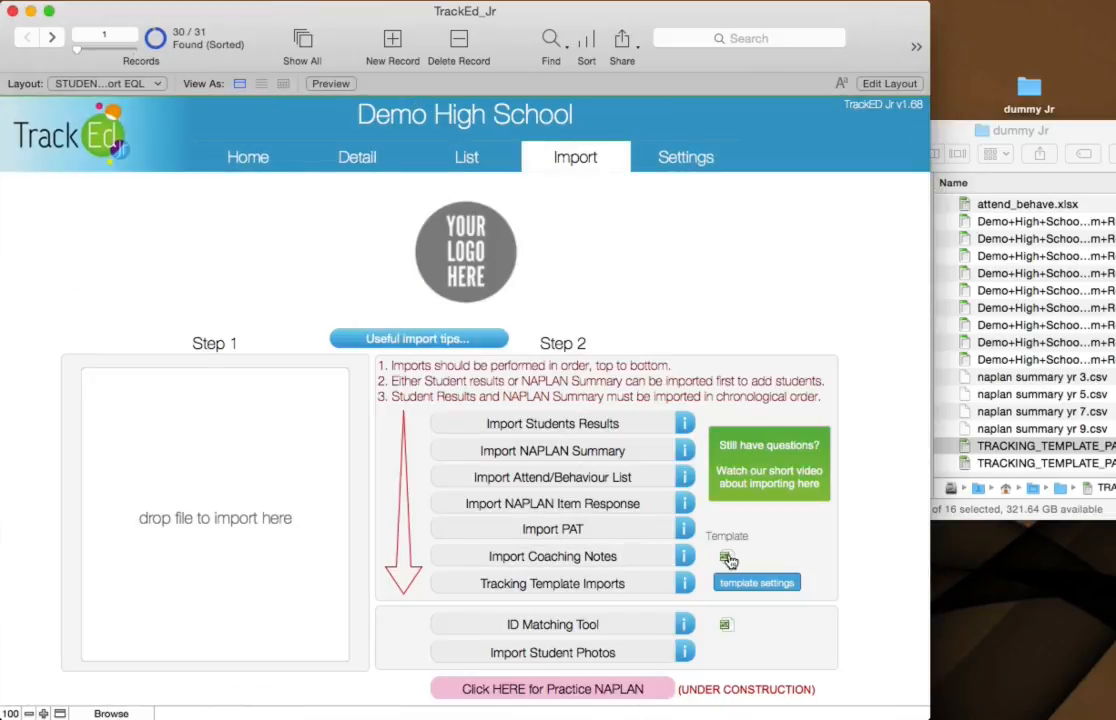
pyautogui.click(420, 157)
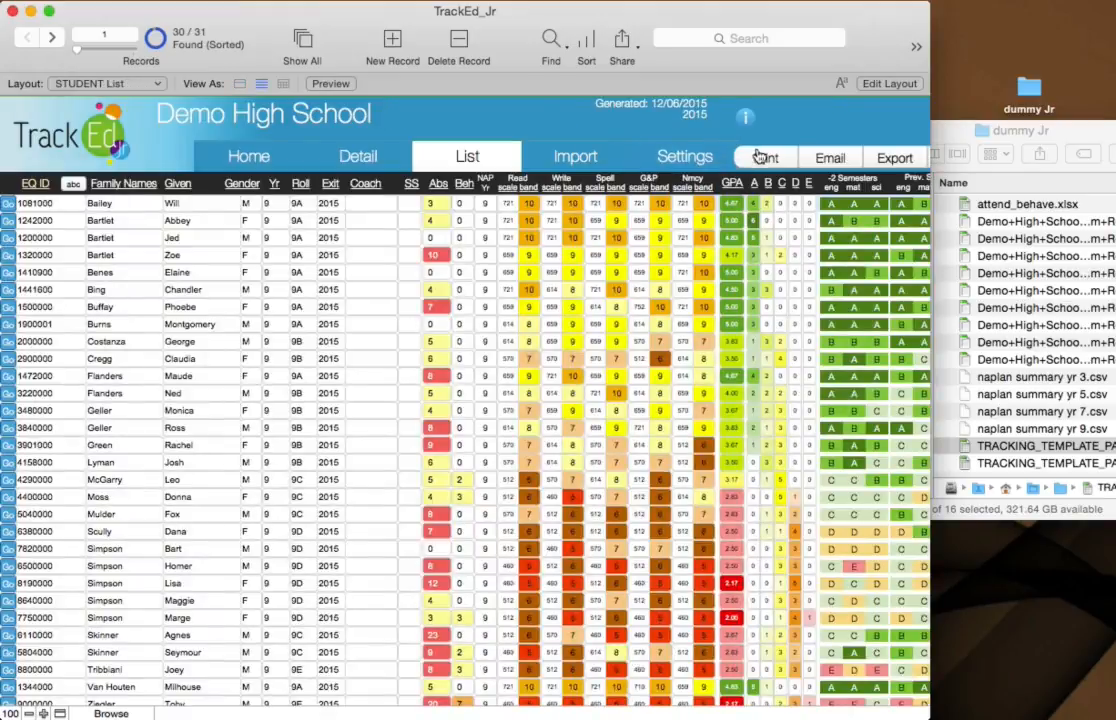
pyautogui.hscroll(5, 760, 157)
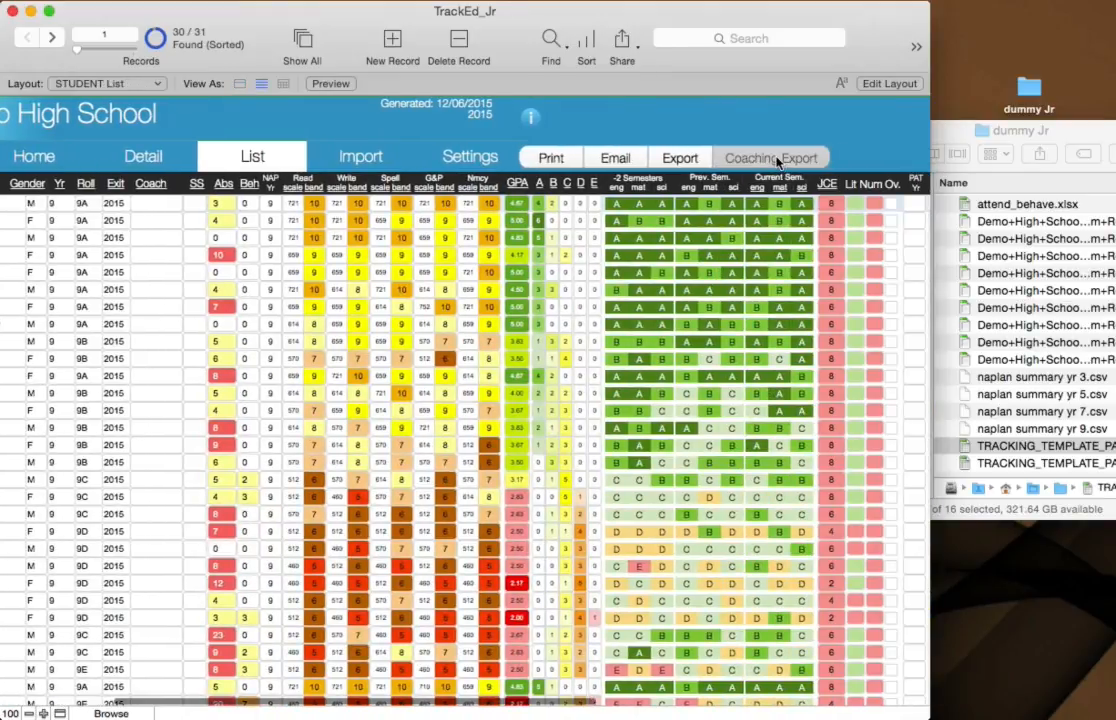
pyautogui.click(778, 162)
pyautogui.click(815, 392)
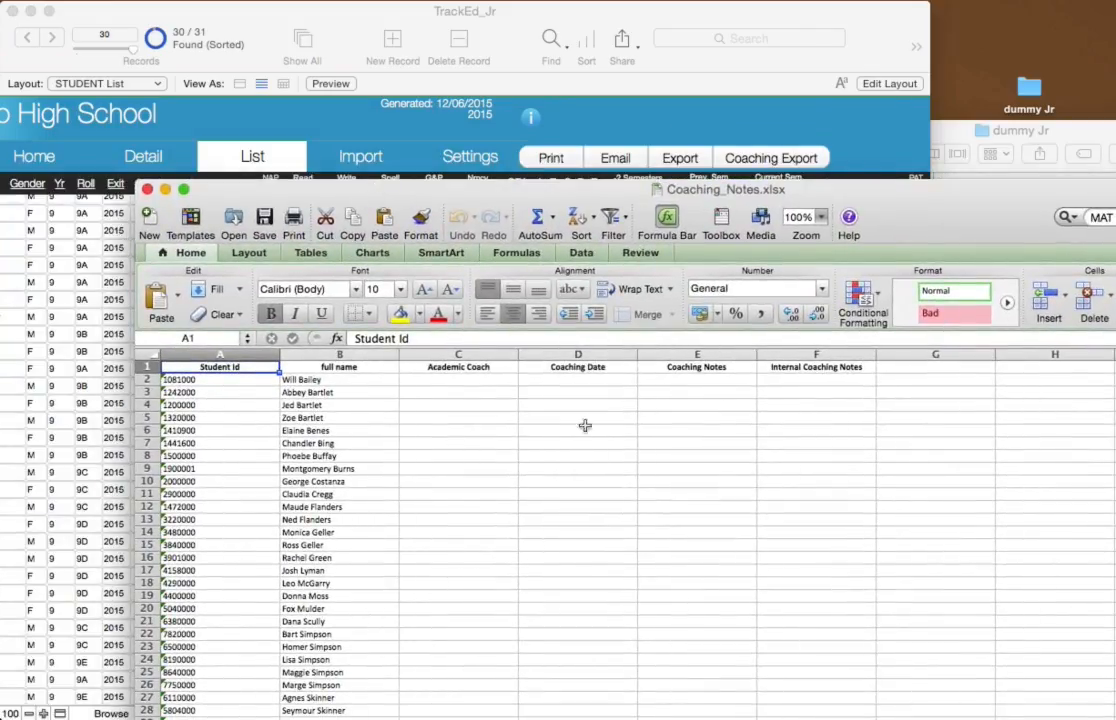
# Step: Examine the Coaching Notes and Internal Coaching Notes columns, close the spreadsheet and return to the database's import page
pyautogui.click(697, 380)
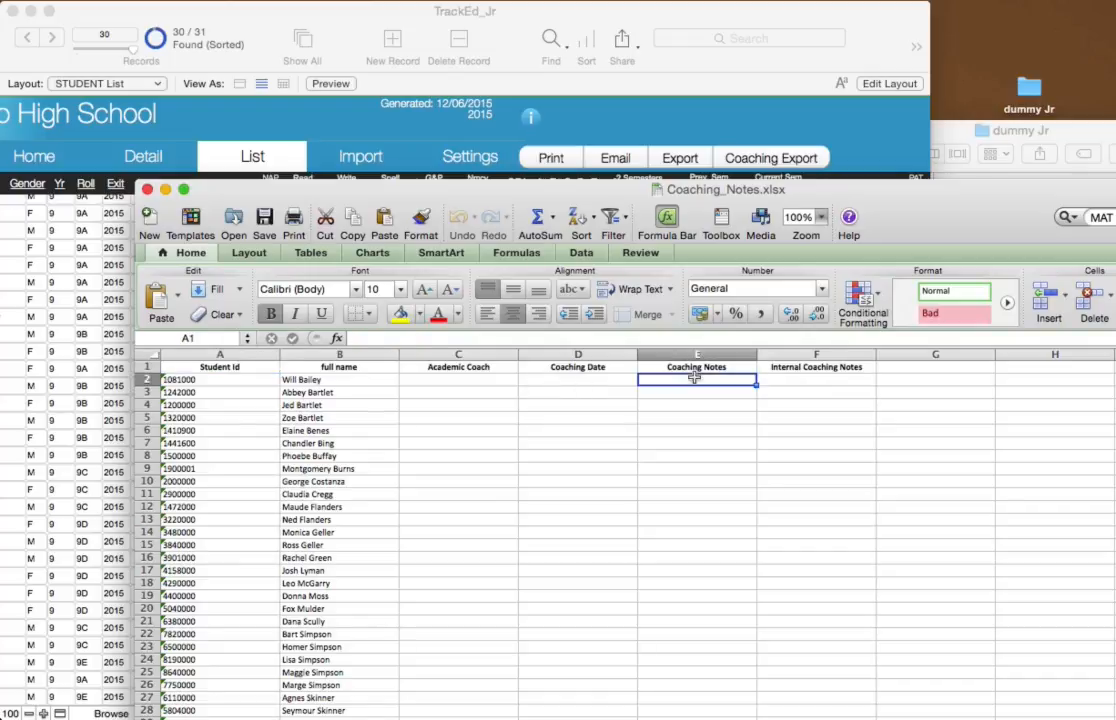
pyautogui.click(809, 380)
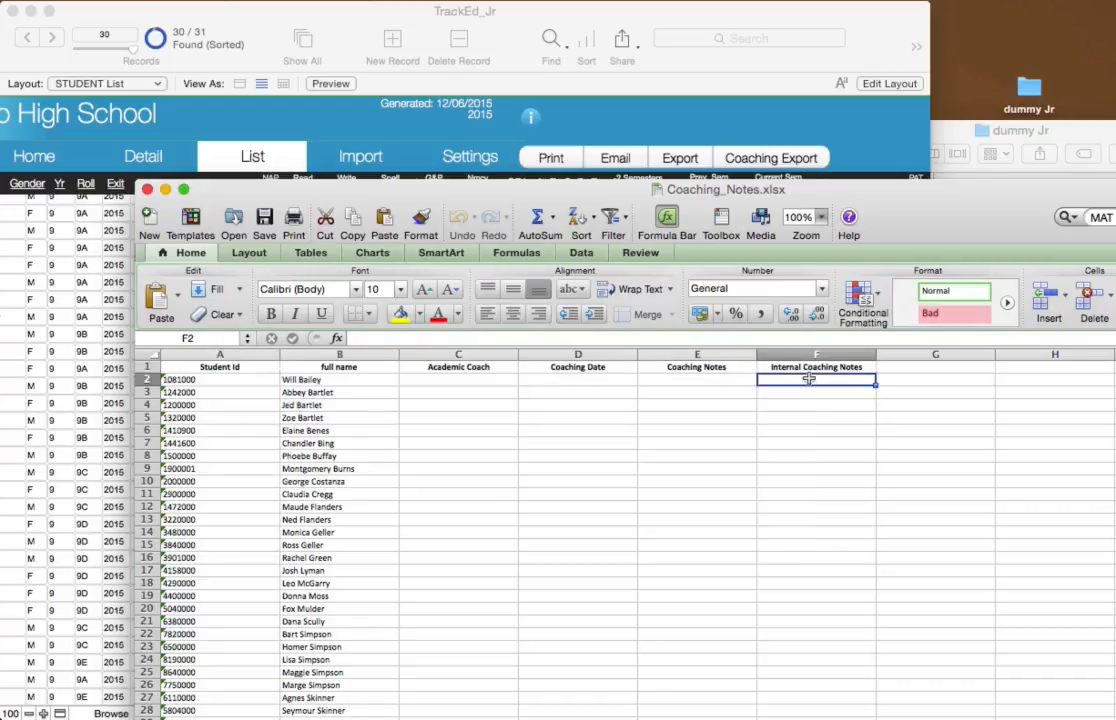
pyautogui.click(146, 189)
pyautogui.click(358, 156)
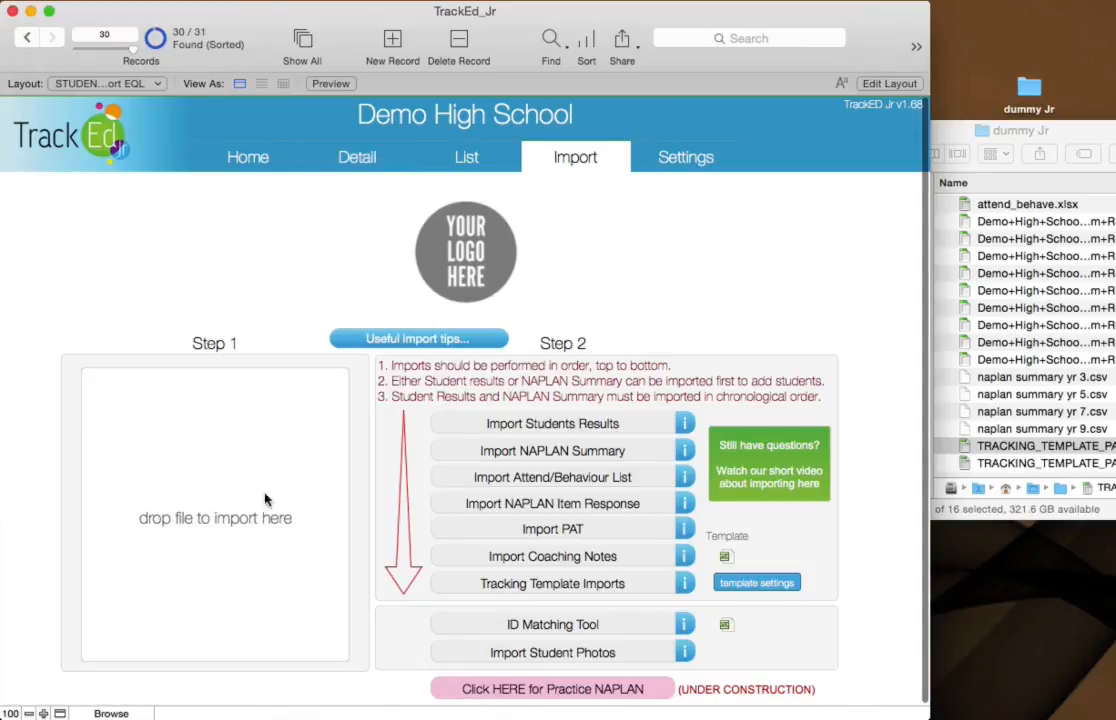